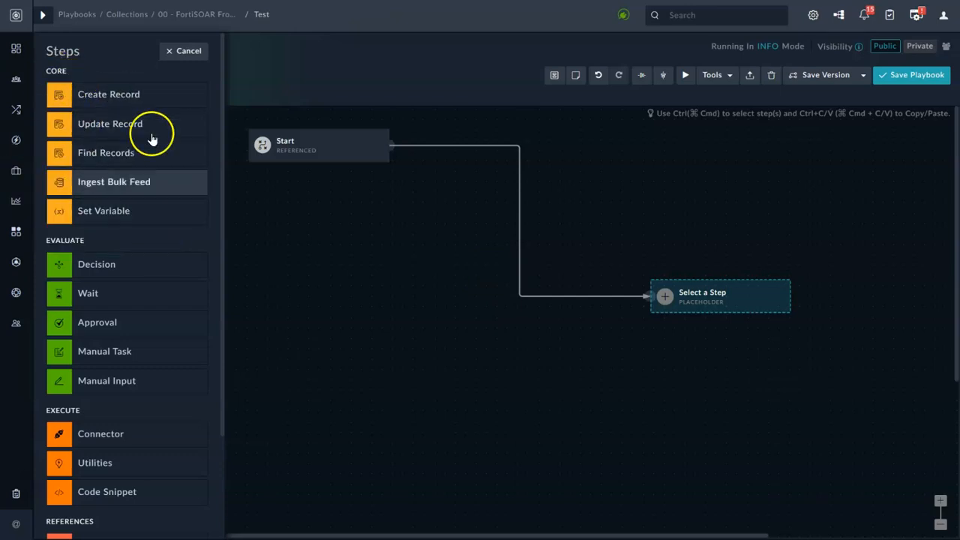
Look through the available playbook step types and preview the blank Create Record form.
{"action": "scroll", "coordinate": [107, 322], "scroll_direction": "down", "scroll_amount": 2}
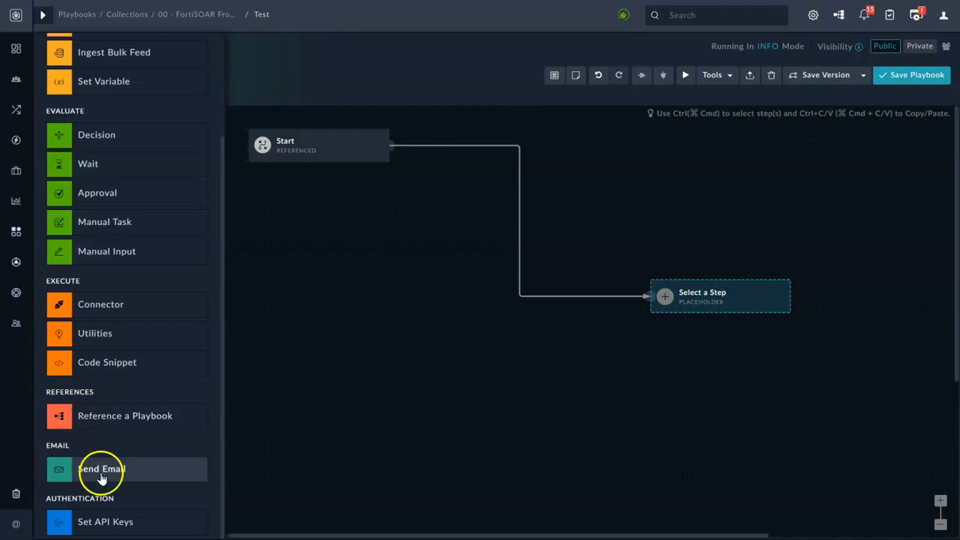
{"action": "scroll", "coordinate": [98, 428], "scroll_direction": "up", "scroll_amount": 2}
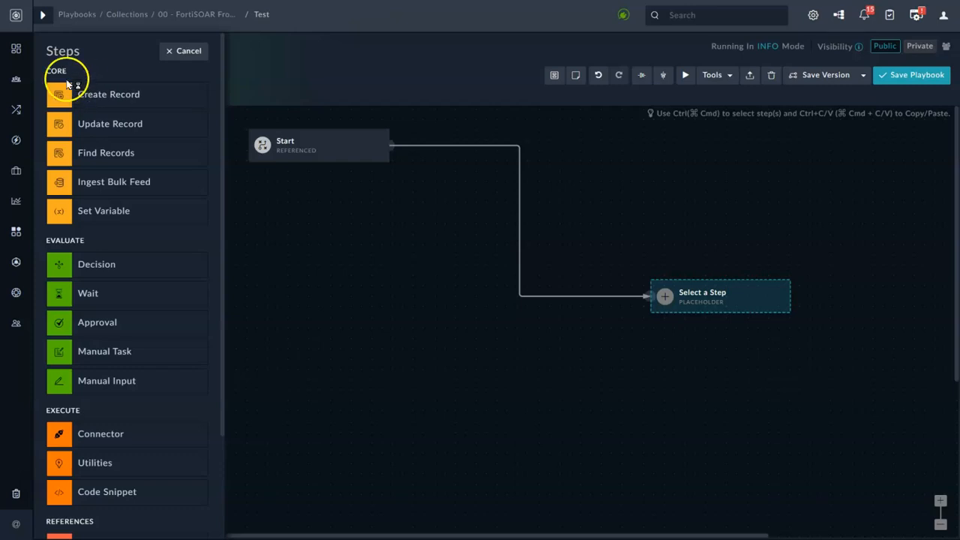
{"action": "left_click", "coordinate": [92, 102]}
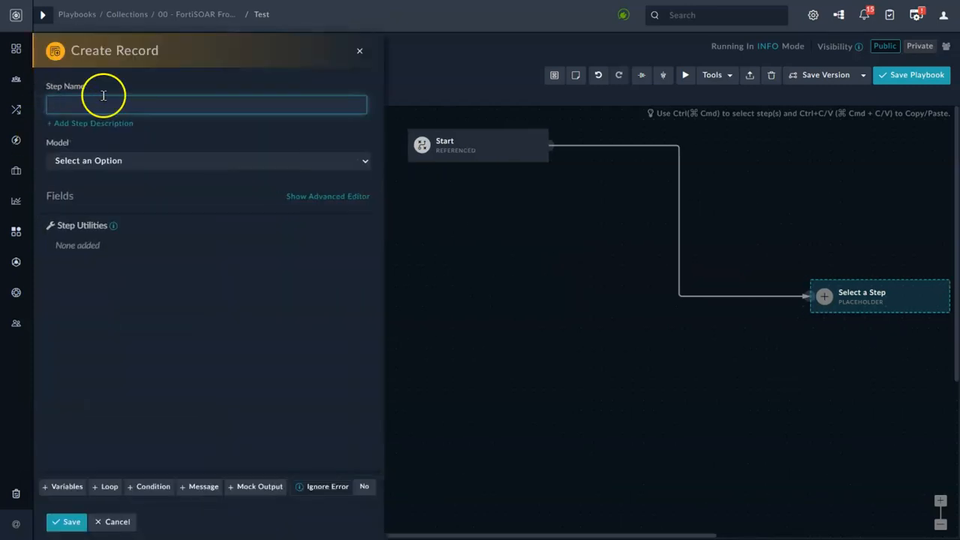
{"action": "left_click", "coordinate": [357, 53]}
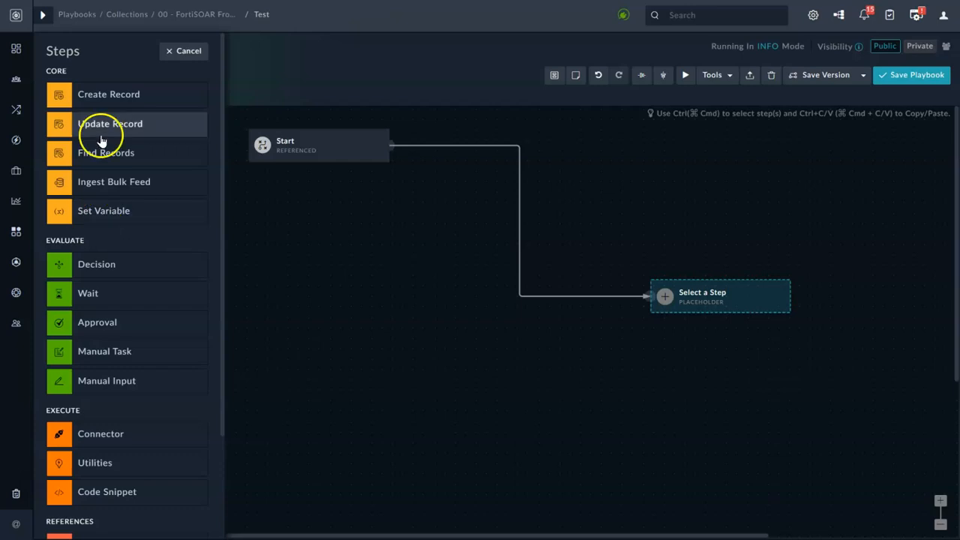
Configure a Create Record step for the placeholder, showing its description field and setting the model to Assets.
{"action": "left_click", "coordinate": [110, 101]}
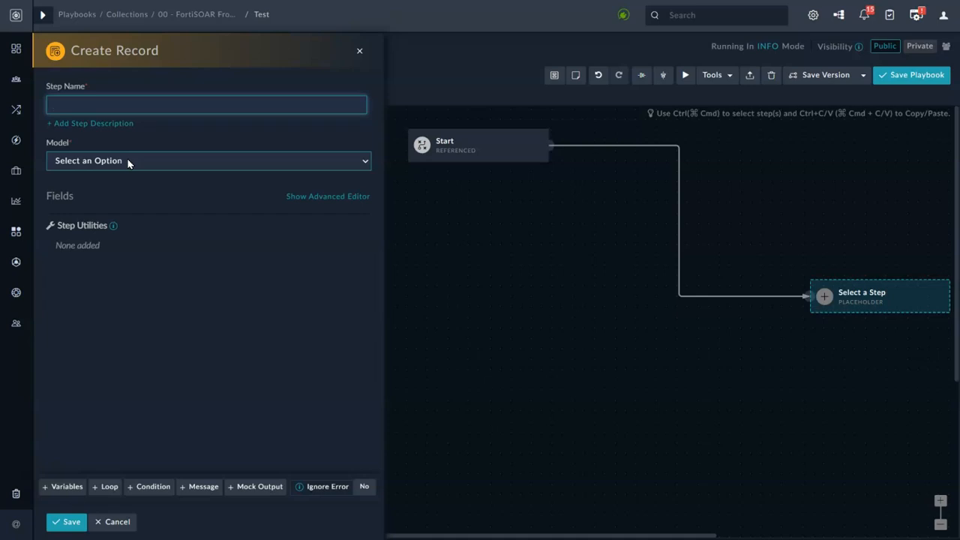
{"action": "left_click", "coordinate": [127, 164]}
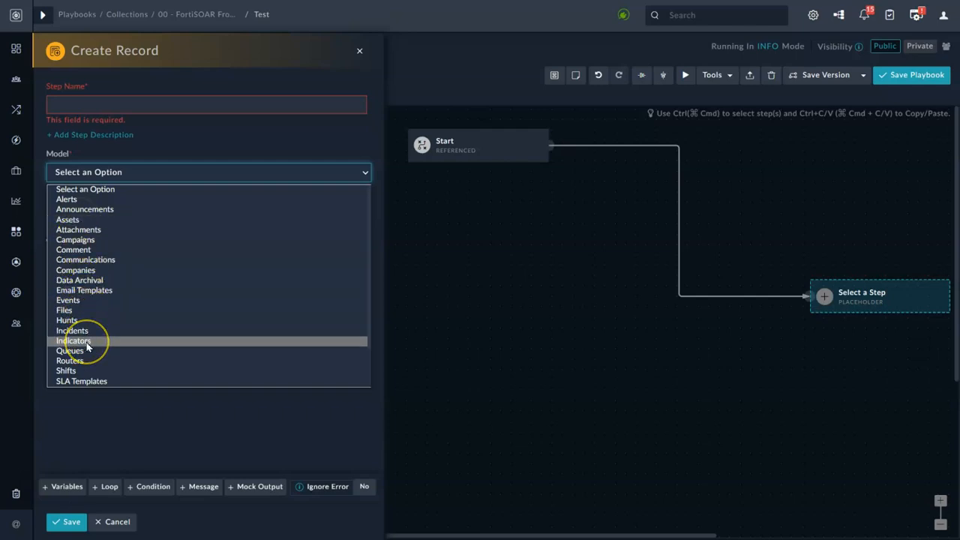
{"action": "left_click", "coordinate": [92, 413]}
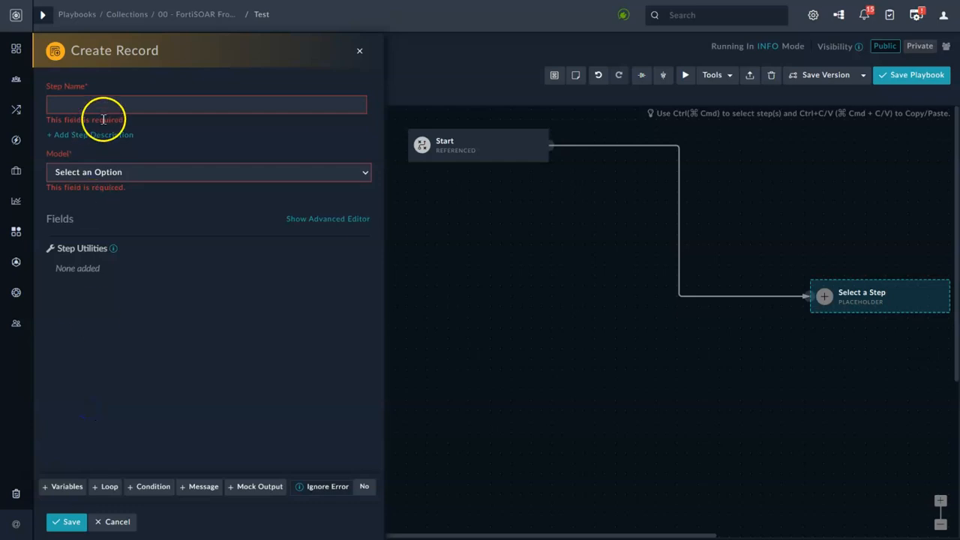
{"action": "left_click", "coordinate": [163, 108]}
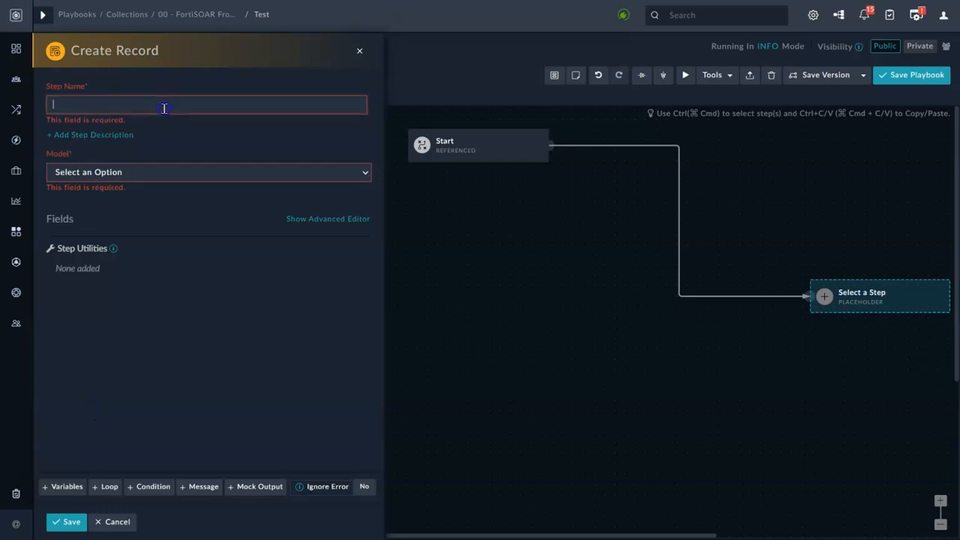
{"action": "left_click", "coordinate": [86, 134]}
{"action": "left_click", "coordinate": [72, 158]}
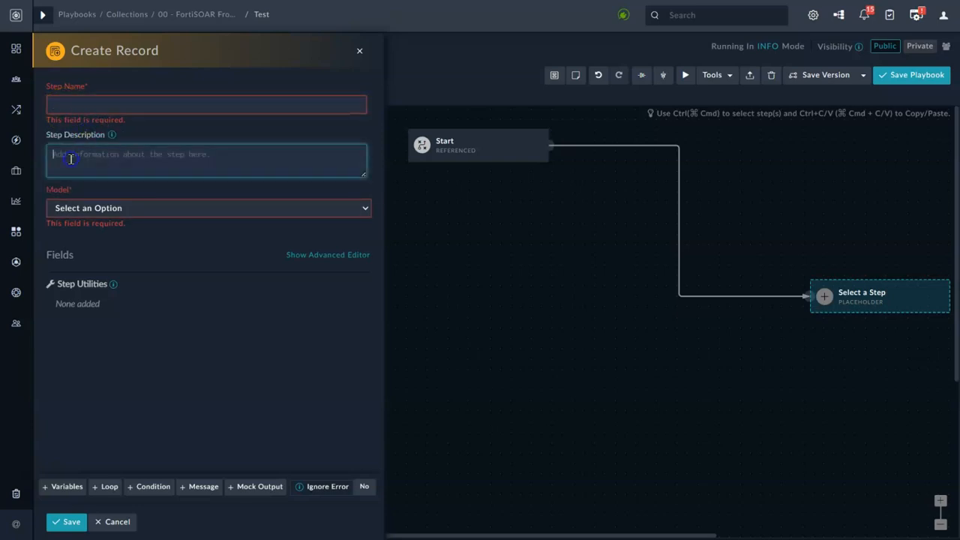
{"action": "left_click", "coordinate": [113, 210]}
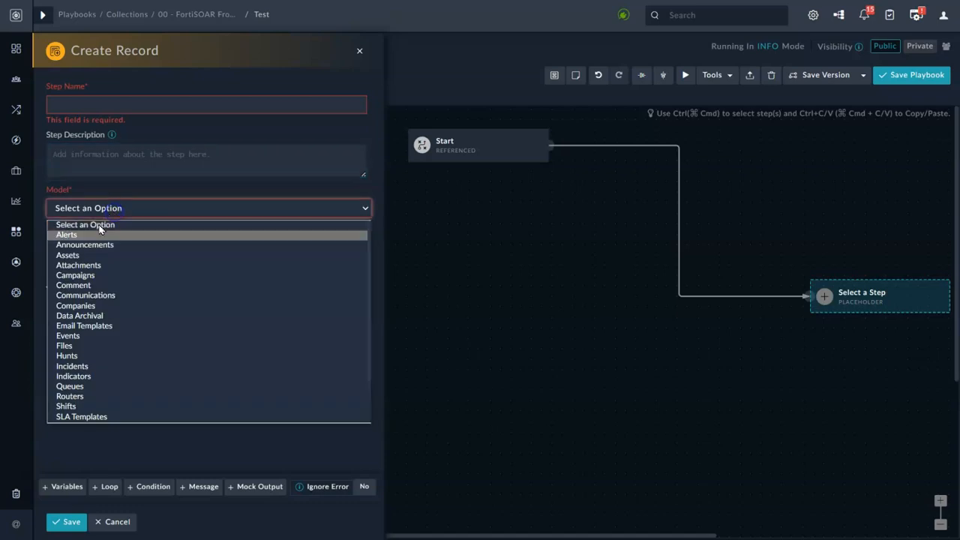
{"action": "left_click", "coordinate": [78, 255]}
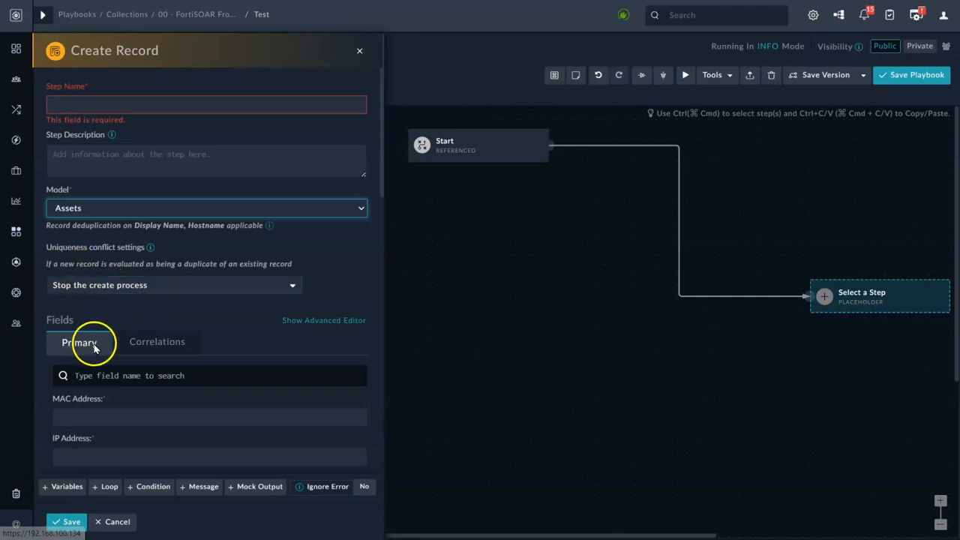
Examine the Assets record fields and the dynamic values offered for MAC Address and IP Address, including Step Results.
{"action": "scroll", "coordinate": [98, 342], "scroll_direction": "down", "scroll_amount": 3}
{"action": "scroll", "coordinate": [86, 291], "scroll_direction": "up", "scroll_amount": 2}
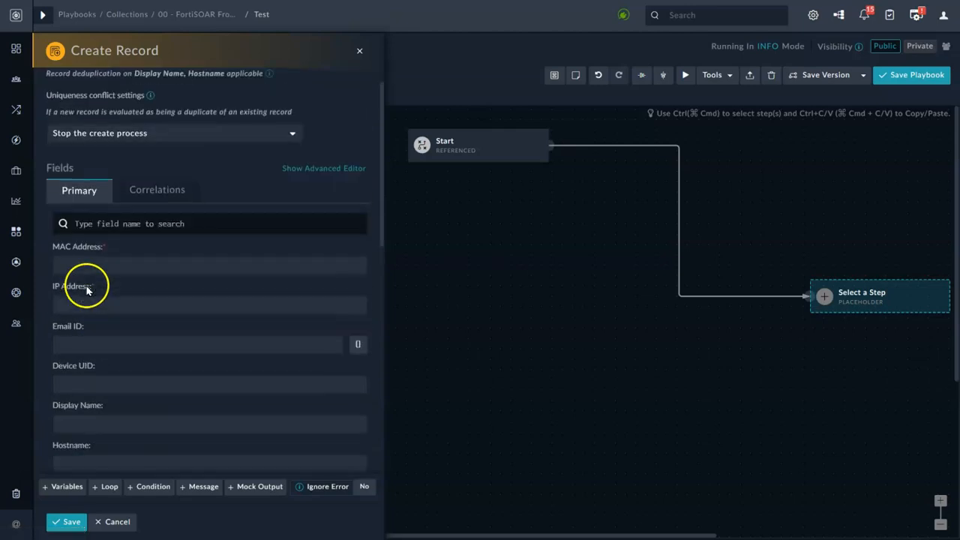
{"action": "left_click", "coordinate": [84, 299]}
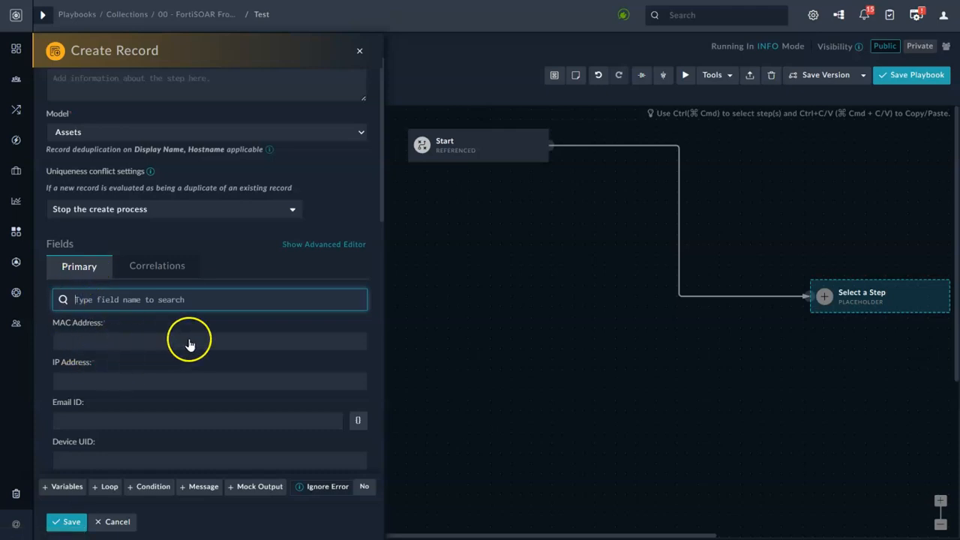
{"action": "left_click", "coordinate": [142, 342]}
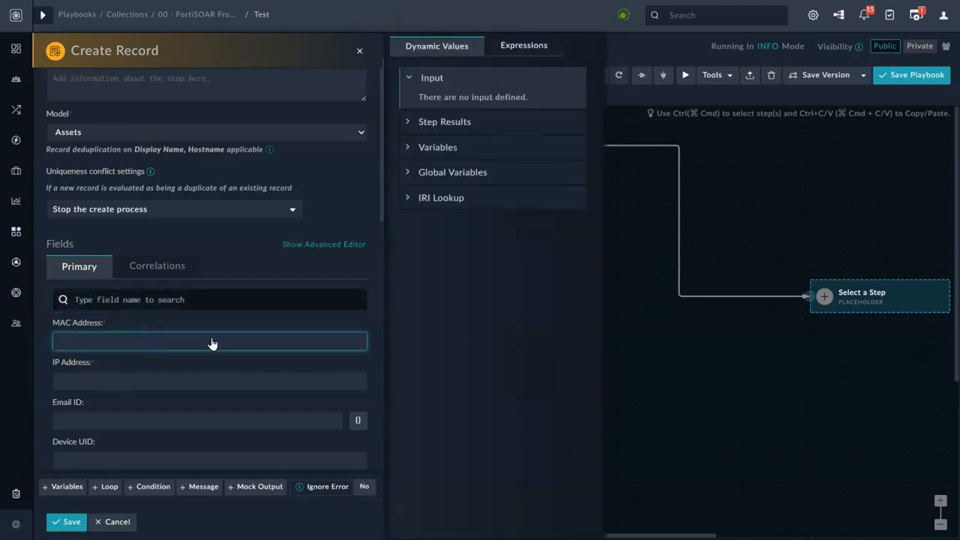
{"action": "left_click", "coordinate": [86, 380]}
{"action": "left_click", "coordinate": [103, 343]}
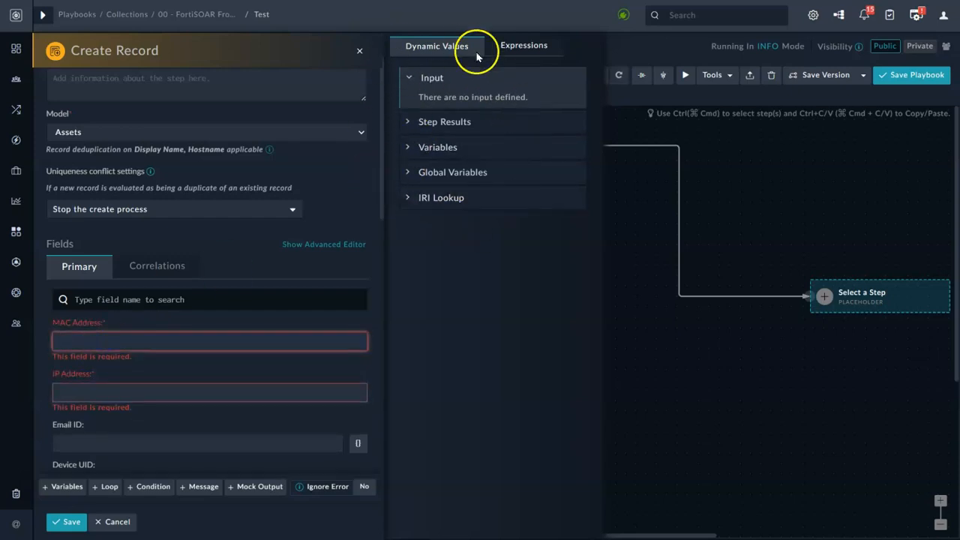
{"action": "left_click", "coordinate": [417, 126]}
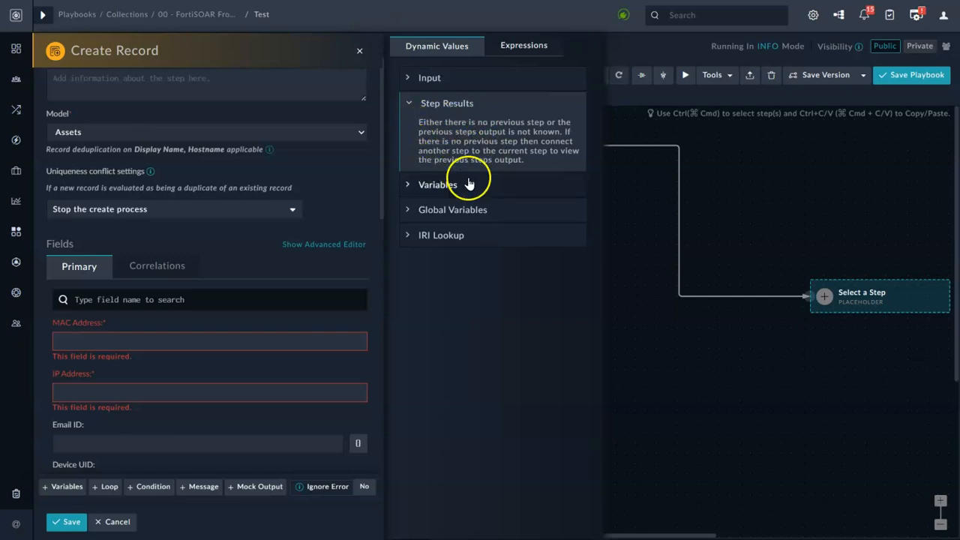
{"action": "left_click", "coordinate": [412, 110]}
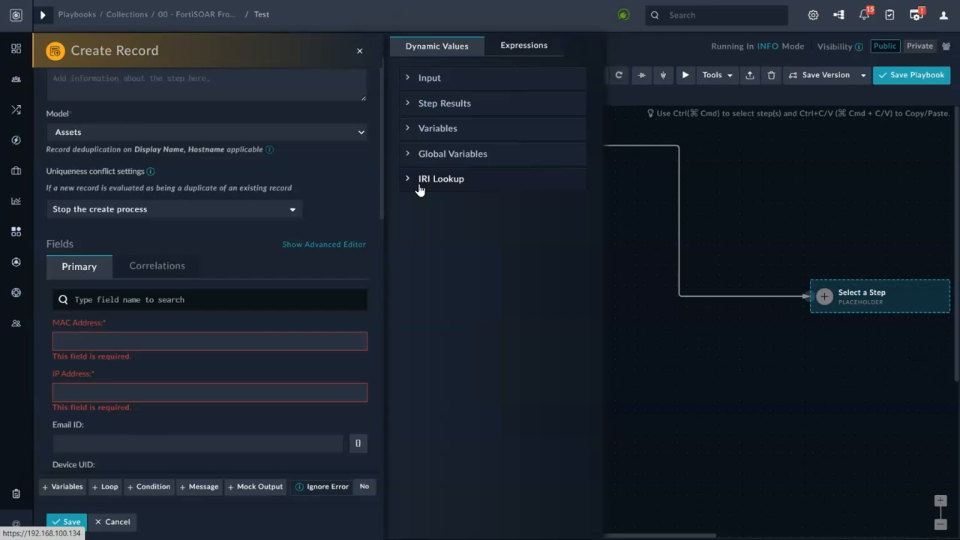
Search the primary fields of the Assets record for "email".
{"action": "scroll", "coordinate": [253, 272], "scroll_direction": "down", "scroll_amount": 2}
{"action": "scroll", "coordinate": [270, 281], "scroll_direction": "up", "scroll_amount": 3}
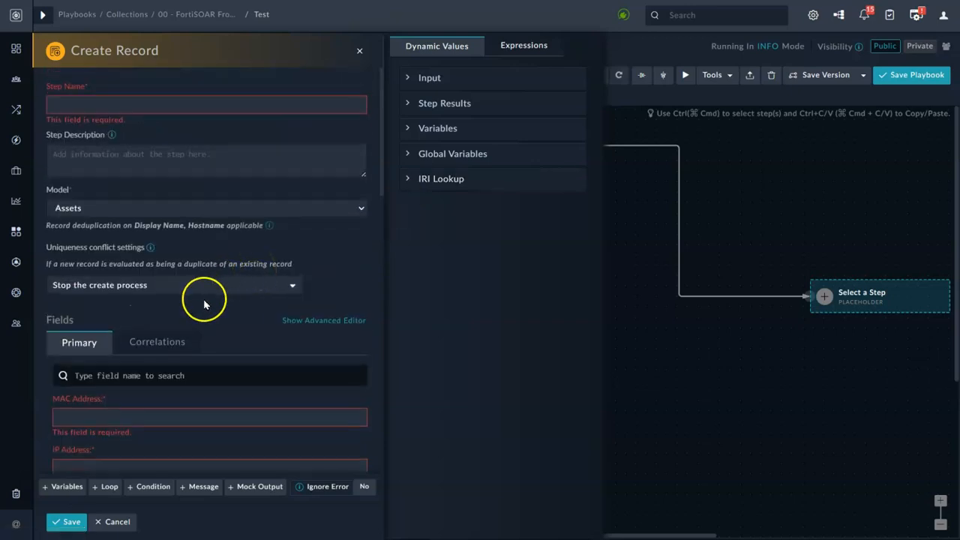
{"action": "scroll", "coordinate": [204, 304], "scroll_direction": "down", "scroll_amount": 3}
{"action": "scroll", "coordinate": [199, 307], "scroll_direction": "up", "scroll_amount": 2}
{"action": "left_click", "coordinate": [85, 300]}
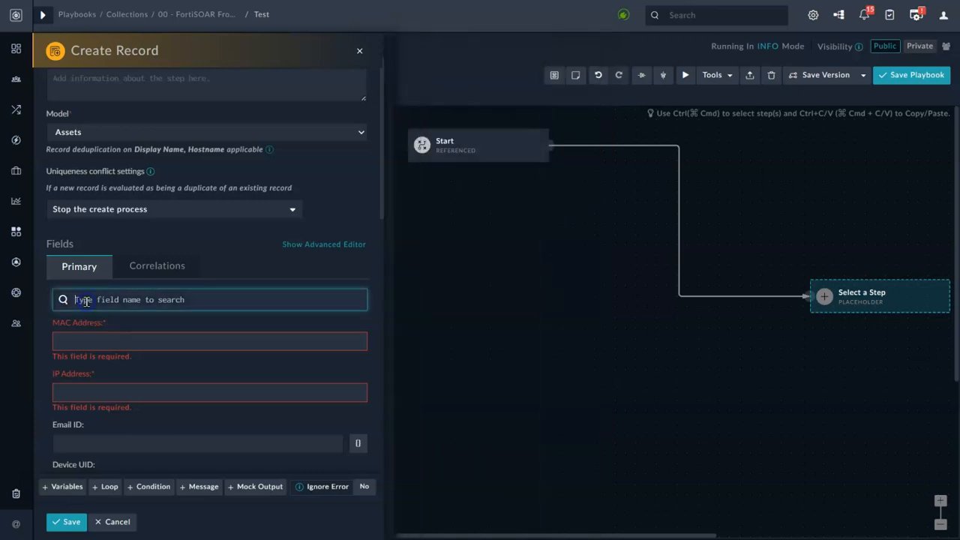
{"action": "type", "text": "email"}
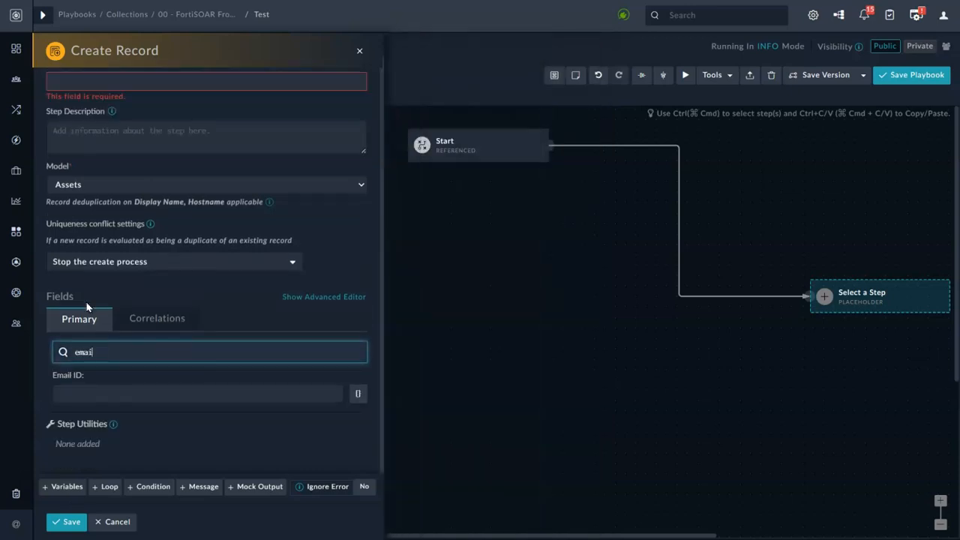
Examine the dynamic values and expressions available for the Email ID field, including the IP Address Operations.
{"action": "left_click", "coordinate": [89, 394]}
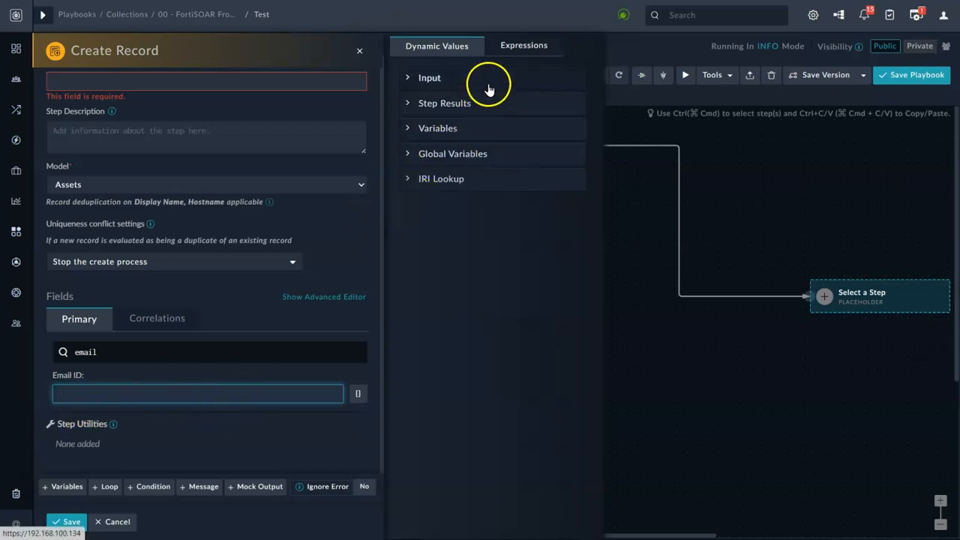
{"action": "left_click", "coordinate": [517, 57]}
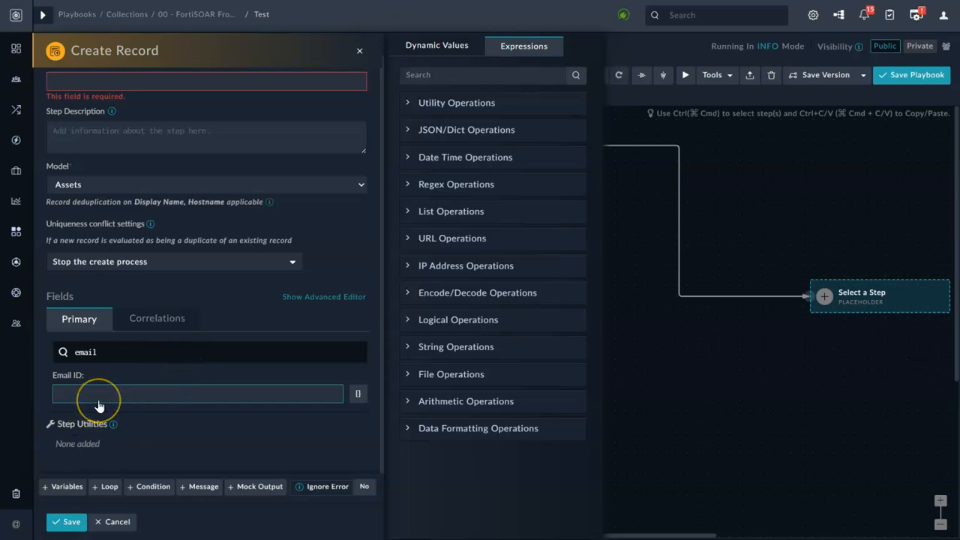
{"action": "left_click", "coordinate": [425, 52]}
{"action": "left_click", "coordinate": [241, 397]}
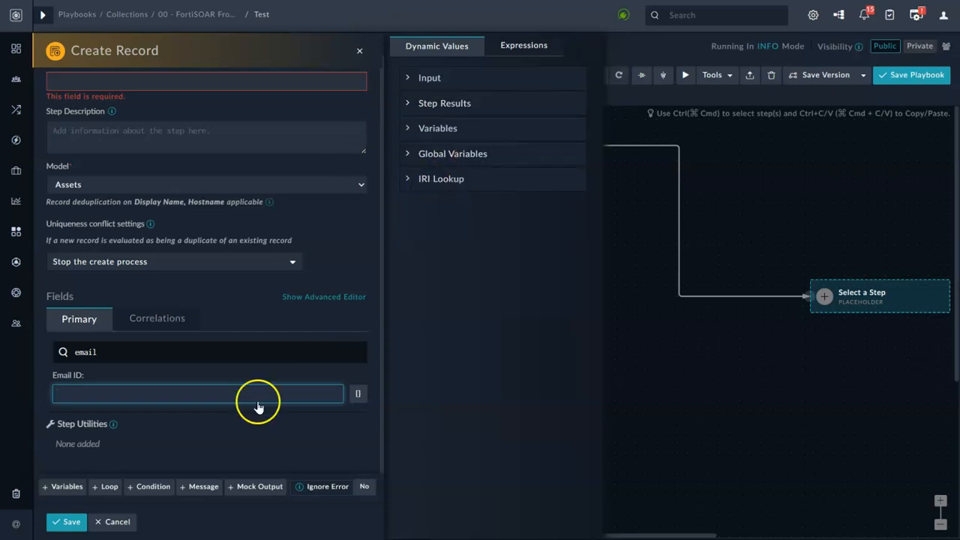
{"action": "scroll", "coordinate": [79, 225], "scroll_direction": "up", "scroll_amount": 1}
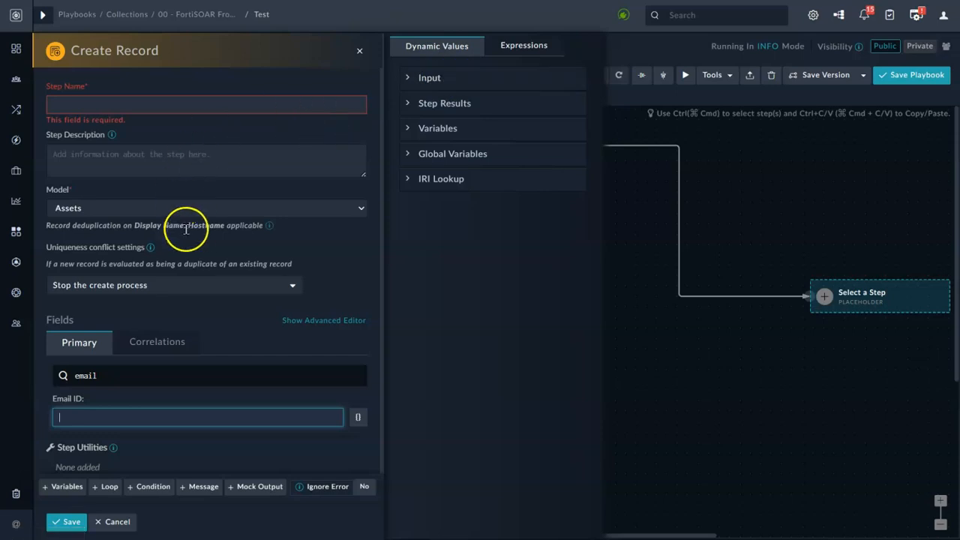
{"action": "scroll", "coordinate": [169, 395], "scroll_direction": "down", "scroll_amount": 1}
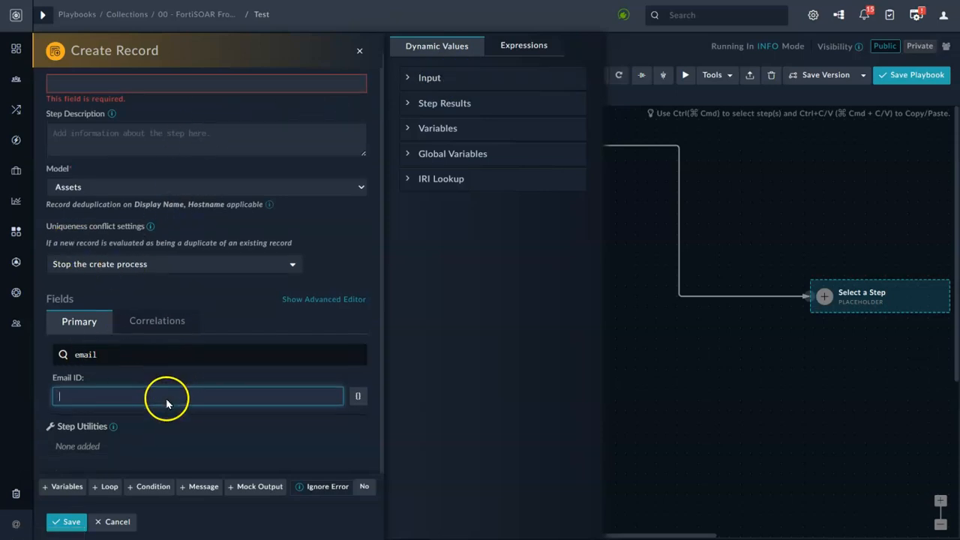
{"action": "left_click", "coordinate": [507, 53]}
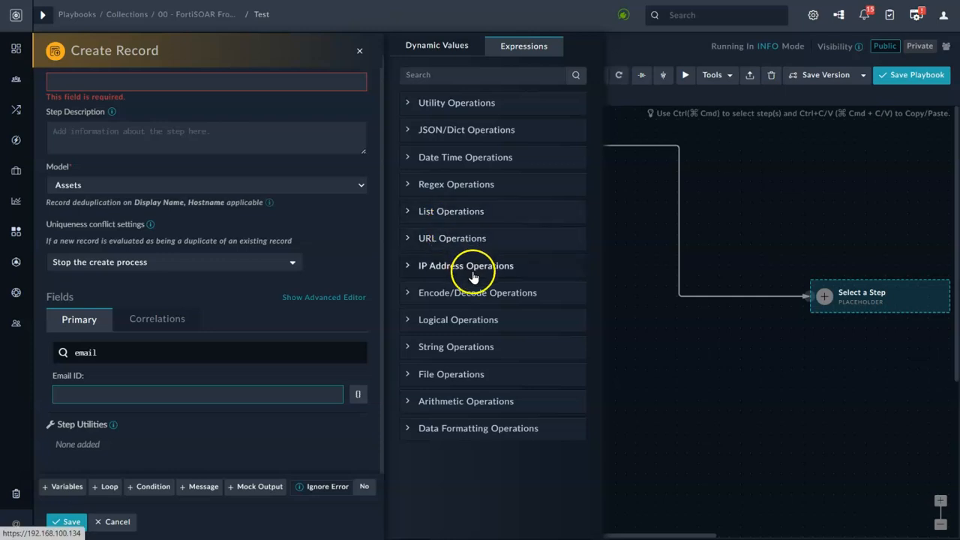
{"action": "left_click", "coordinate": [411, 265]}
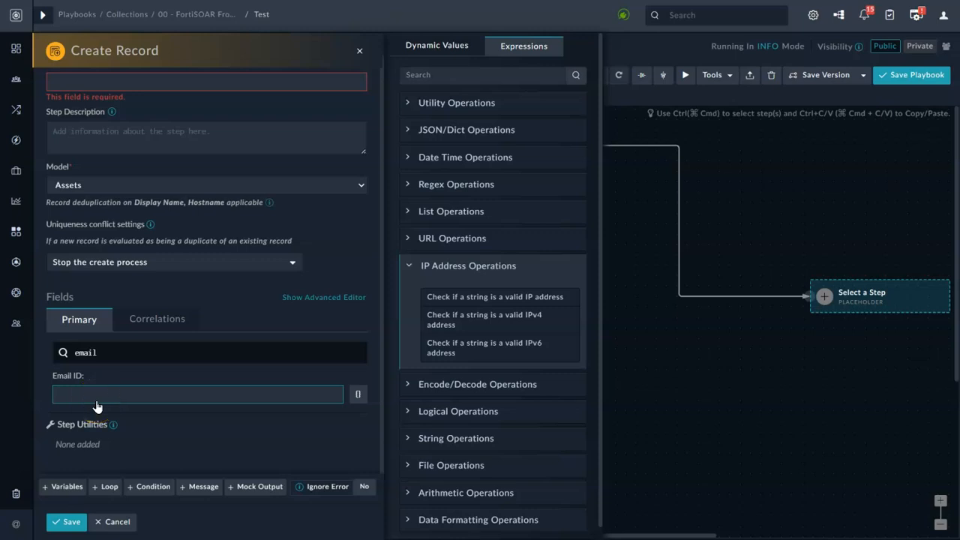
{"action": "left_click", "coordinate": [161, 403]}
Filter the record fields by "ip" and choose the "Check if a string is a valid IP address" expression for IP Address.
{"action": "left_click_drag", "start_coordinate": [128, 360], "coordinate": [48, 354]}
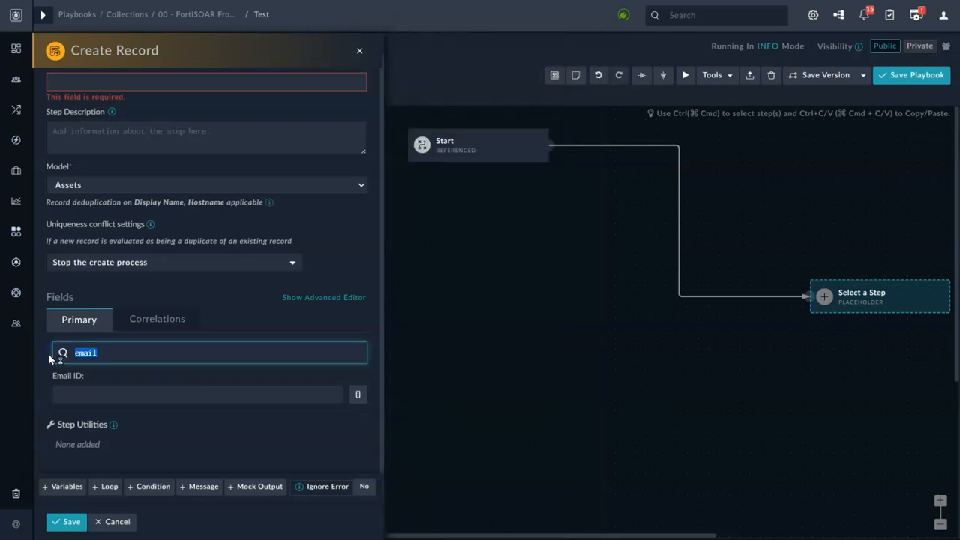
{"action": "type", "text": "ip"}
{"action": "left_click", "coordinate": [255, 368]}
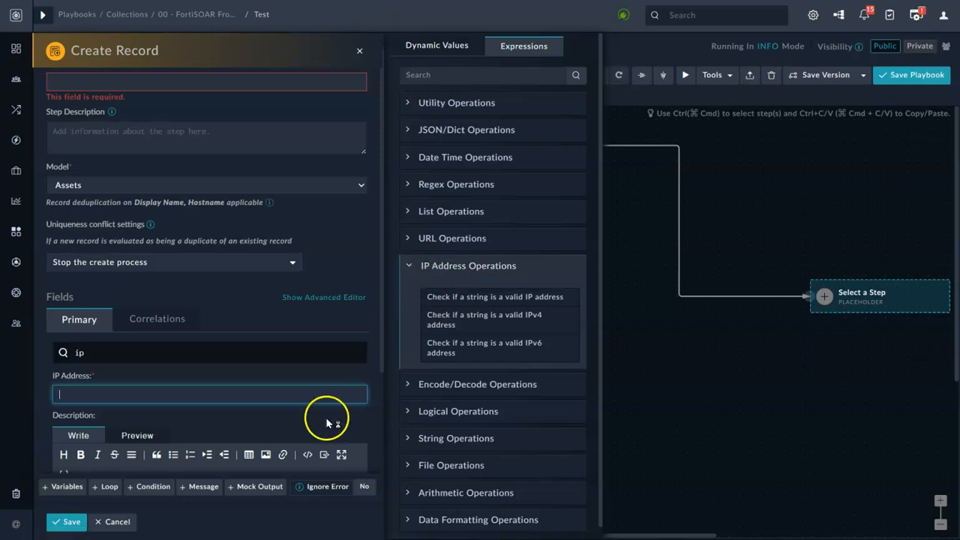
{"action": "left_click", "coordinate": [494, 299]}
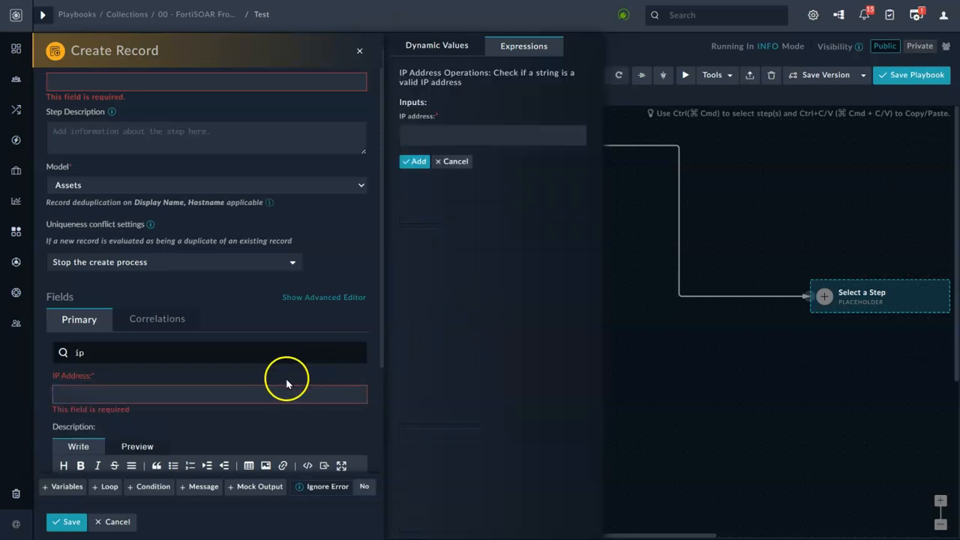
Examine the value sources offered for the expression's IP address input, including the playbook's Input section.
{"action": "left_click", "coordinate": [424, 139]}
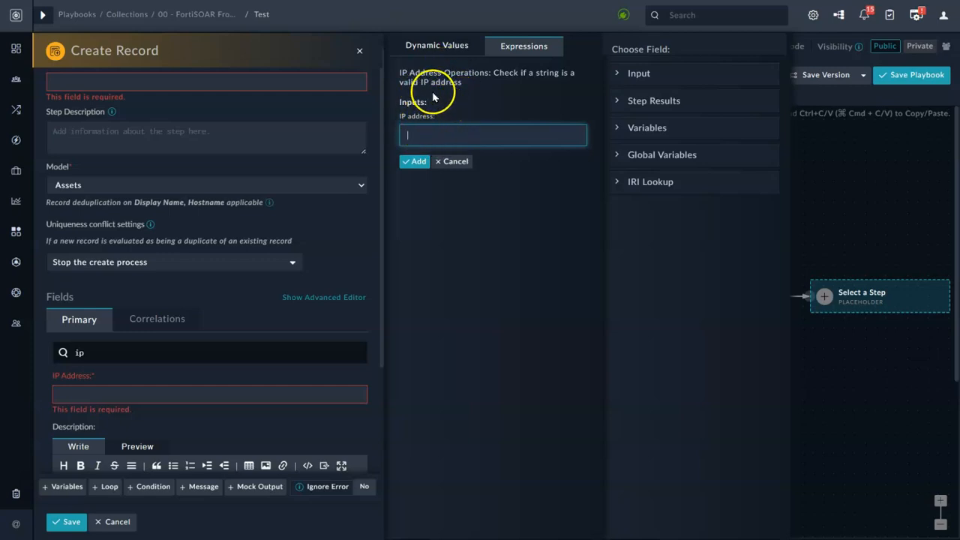
{"action": "left_click", "coordinate": [417, 135]}
{"action": "left_click", "coordinate": [409, 131]}
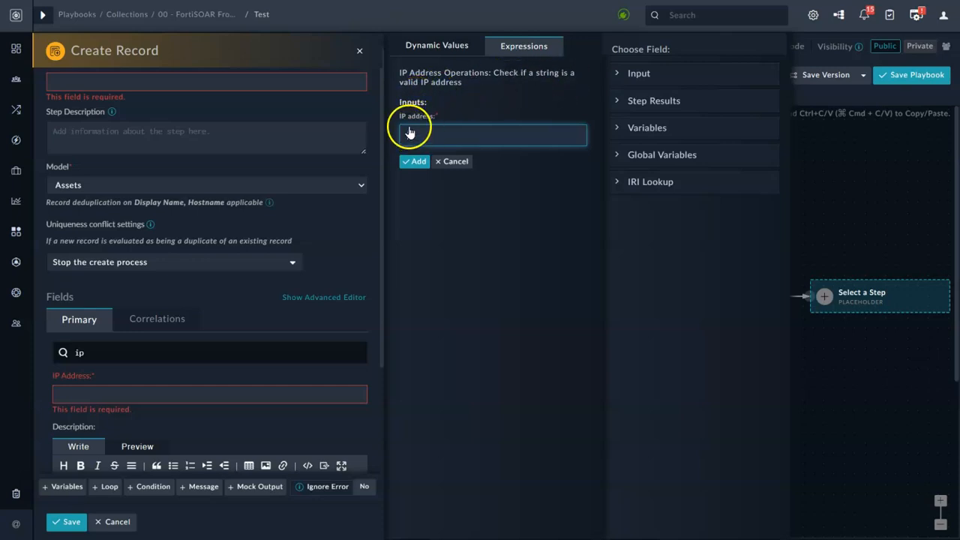
{"action": "left_click", "coordinate": [428, 138]}
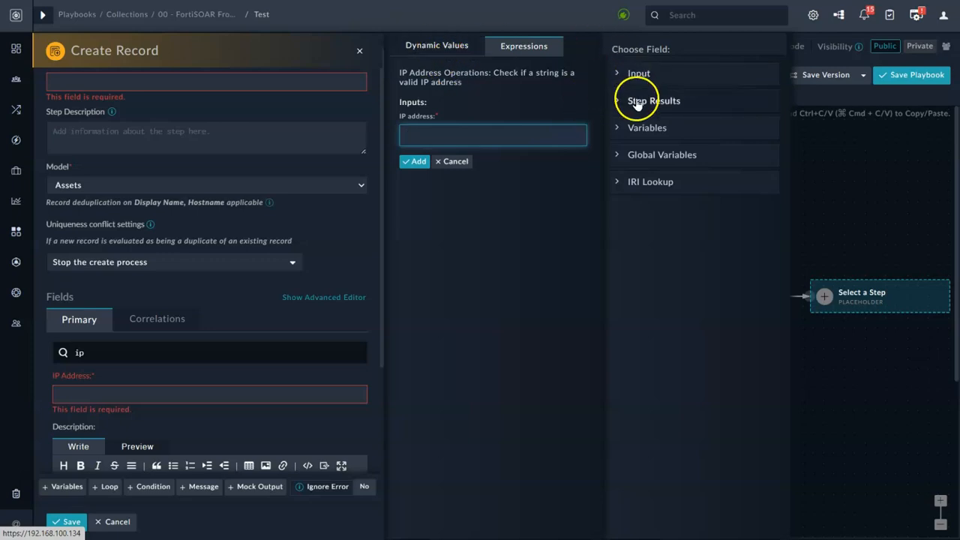
{"action": "left_click", "coordinate": [619, 75]}
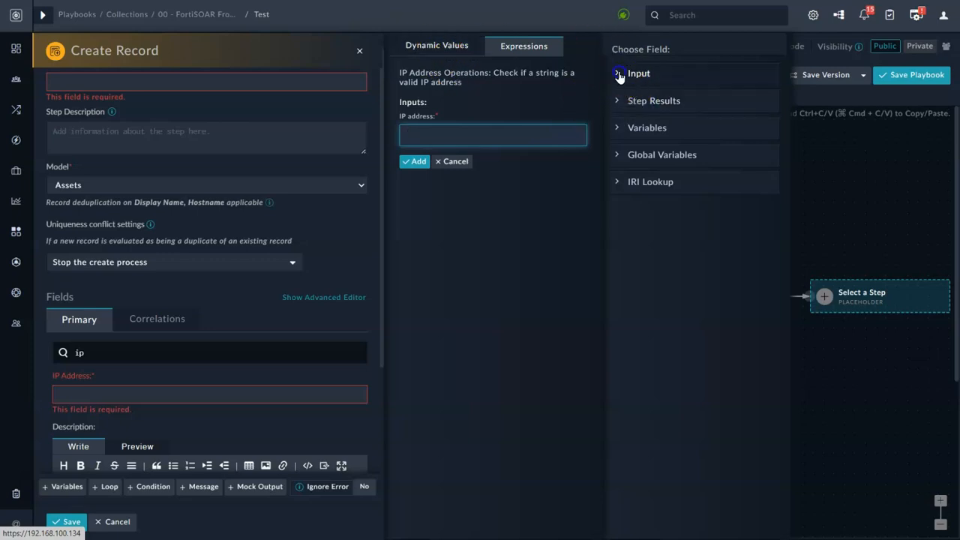
{"action": "left_click", "coordinate": [442, 140]}
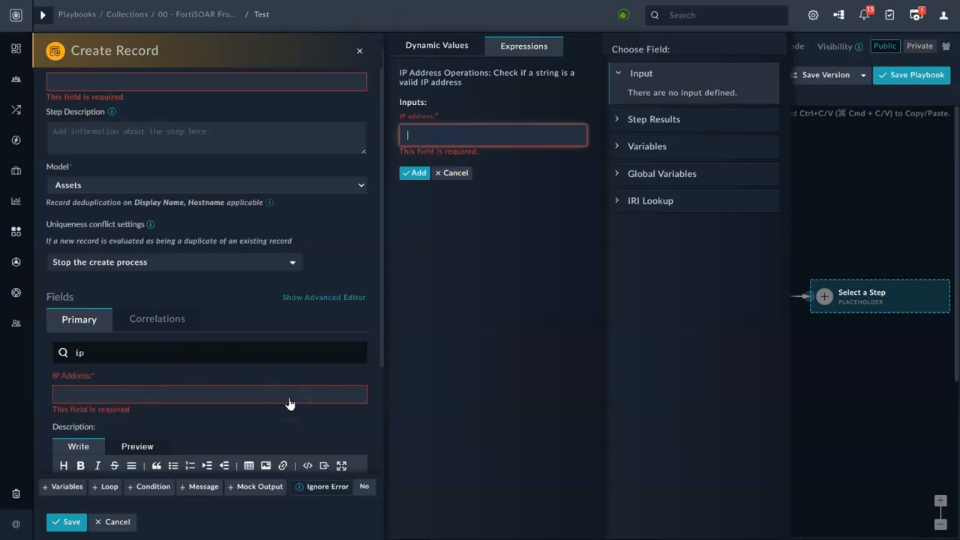
Cancel the IP address expression and examine the uniqueness conflict options for handling duplicate records.
{"action": "left_click", "coordinate": [448, 174]}
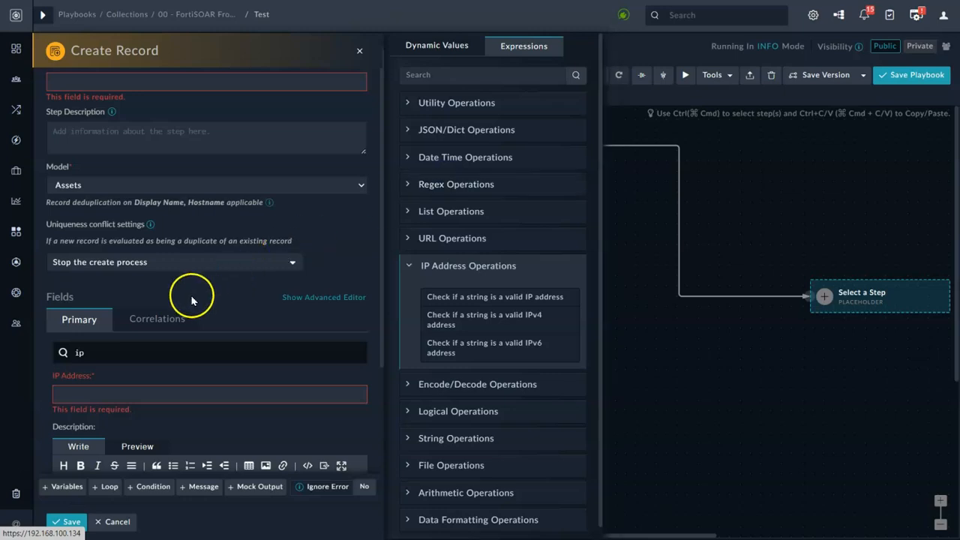
{"action": "scroll", "coordinate": [165, 315], "scroll_direction": "up", "scroll_amount": 1}
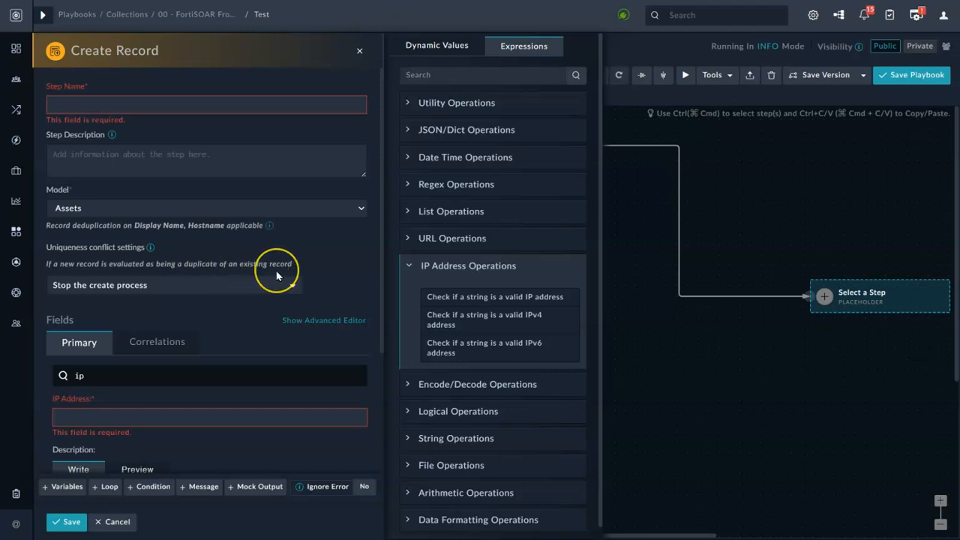
{"action": "left_click", "coordinate": [201, 285]}
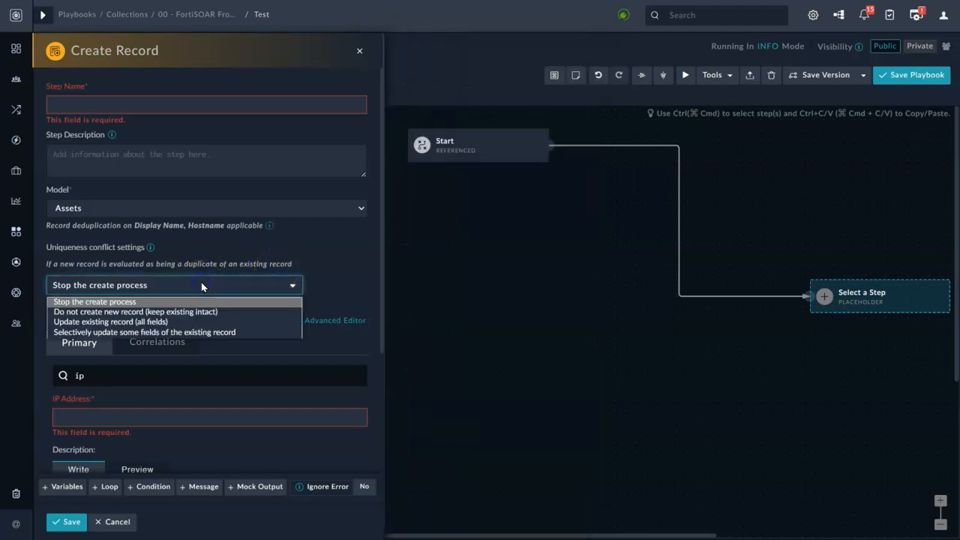
{"action": "left_click", "coordinate": [101, 314]}
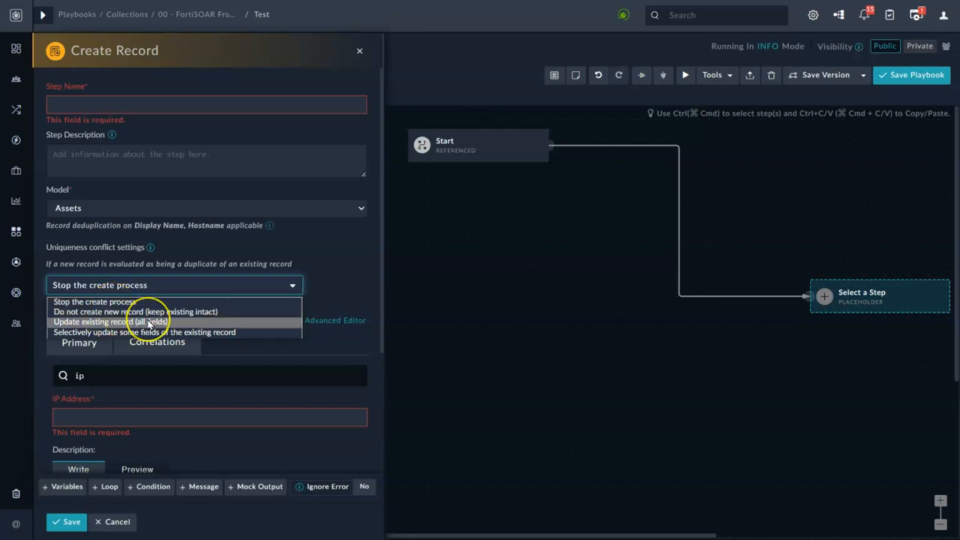
{"action": "left_click", "coordinate": [292, 240]}
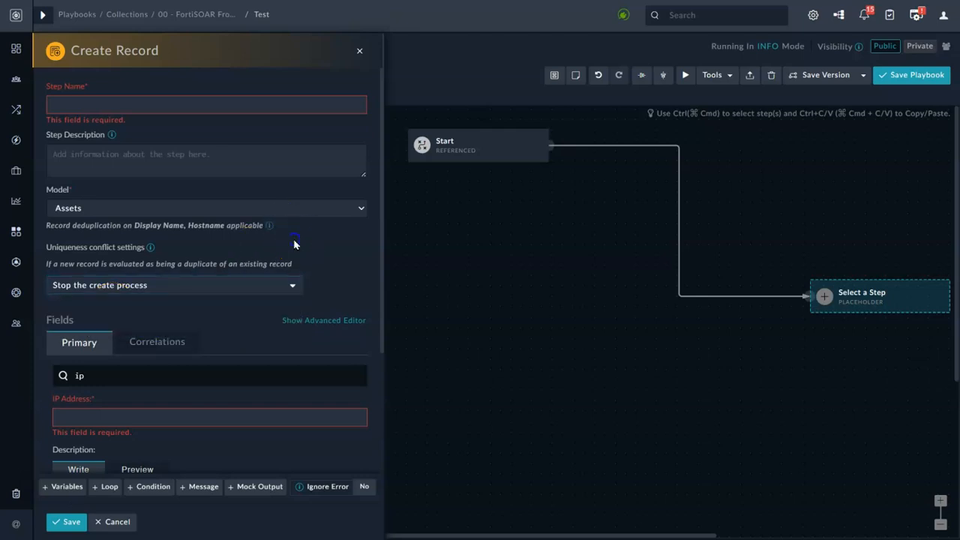
{"action": "left_click", "coordinate": [225, 285]}
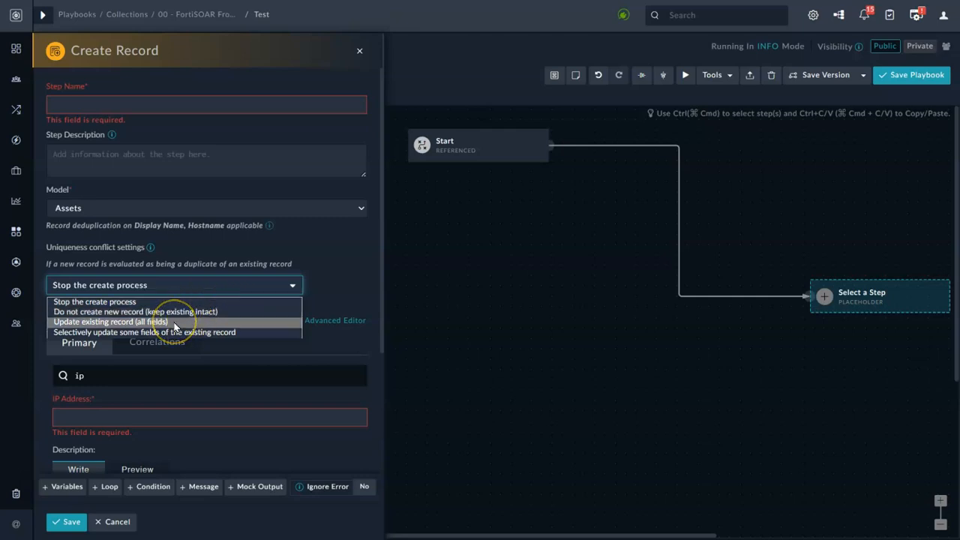
{"action": "left_click", "coordinate": [361, 283]}
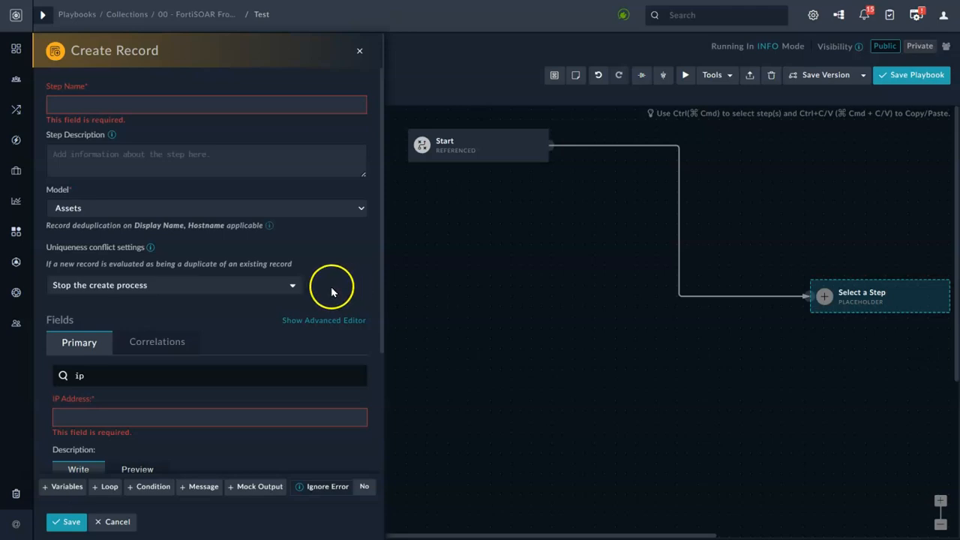
Set the uniqueness conflict handling to "Selectively update some fields of the existing record" and view the fields offered for updating.
{"action": "left_click", "coordinate": [293, 285]}
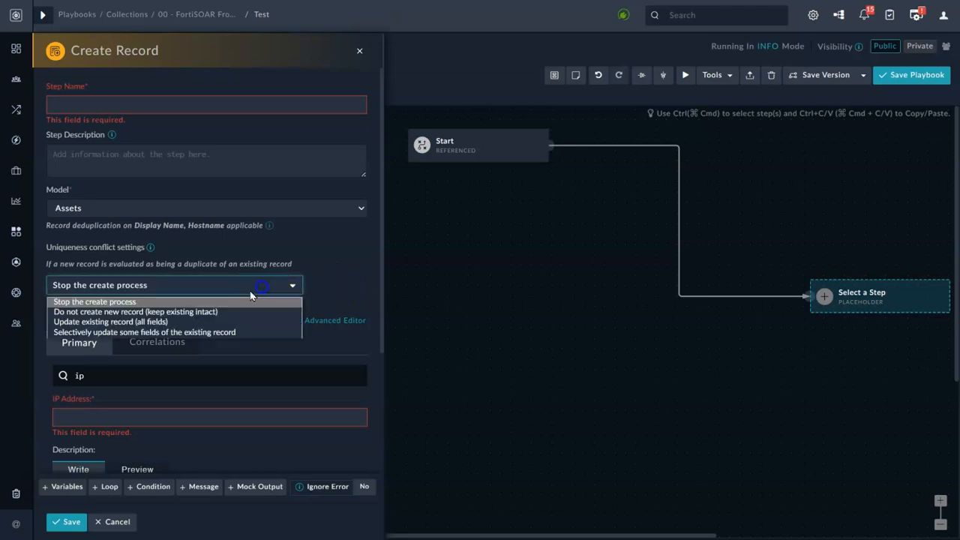
{"action": "left_click", "coordinate": [162, 333]}
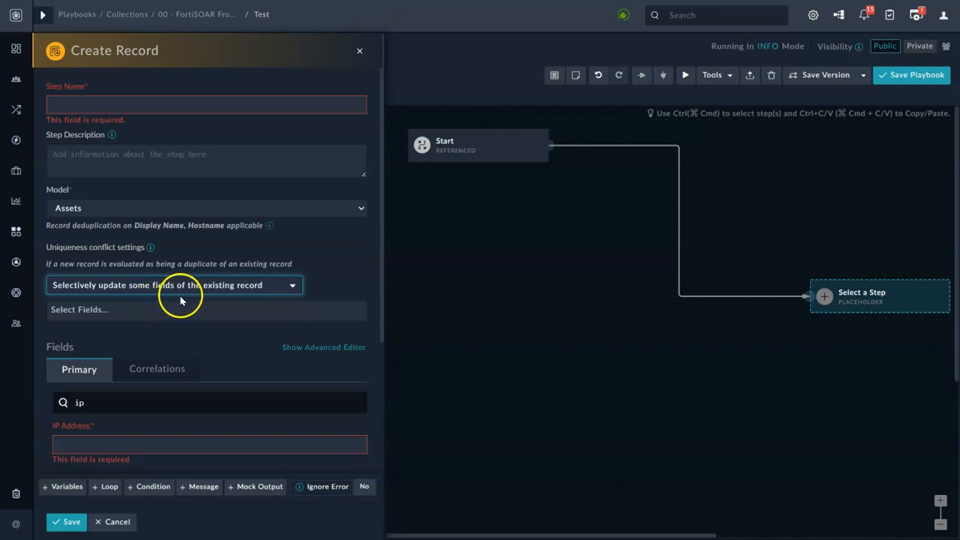
{"action": "left_click", "coordinate": [122, 314]}
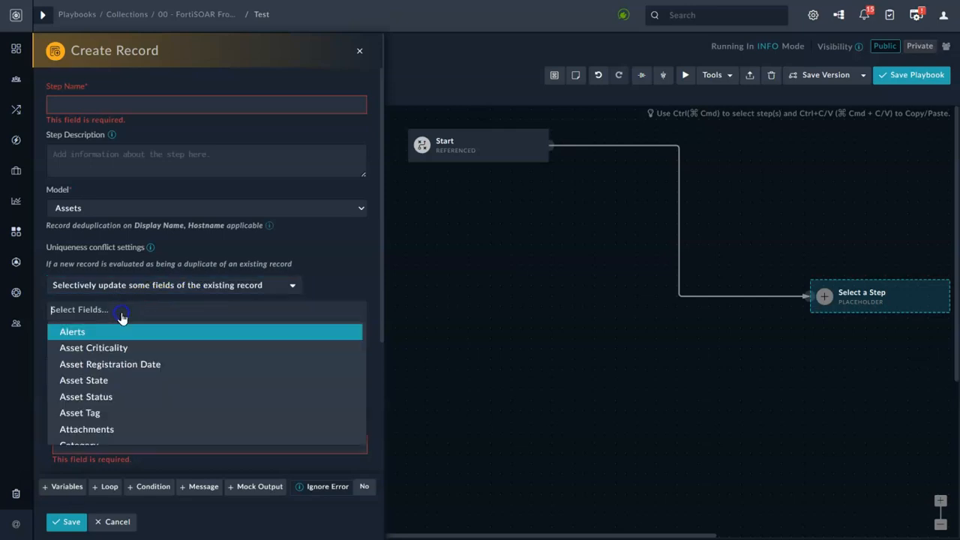
{"action": "left_click", "coordinate": [320, 277]}
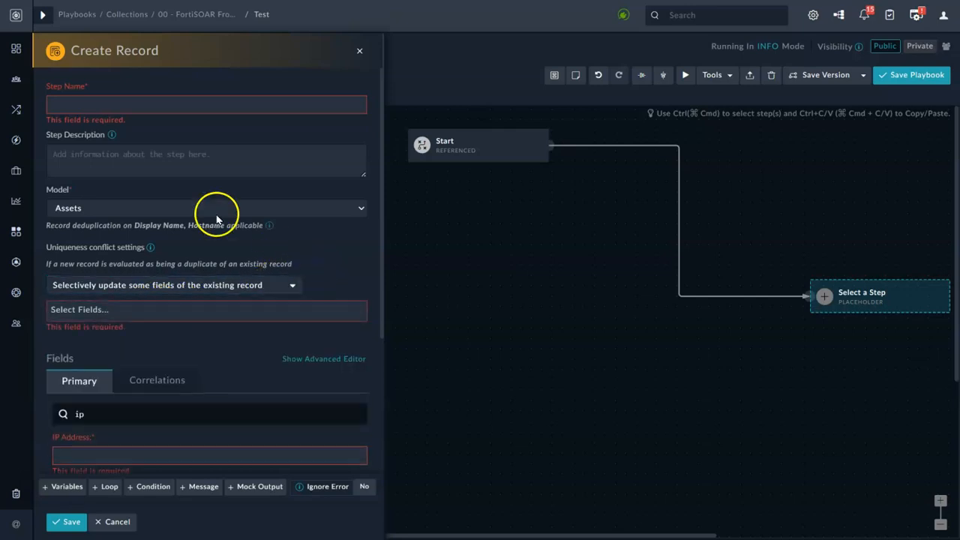
Change the record model of the step to Alerts.
{"action": "left_click", "coordinate": [184, 211]}
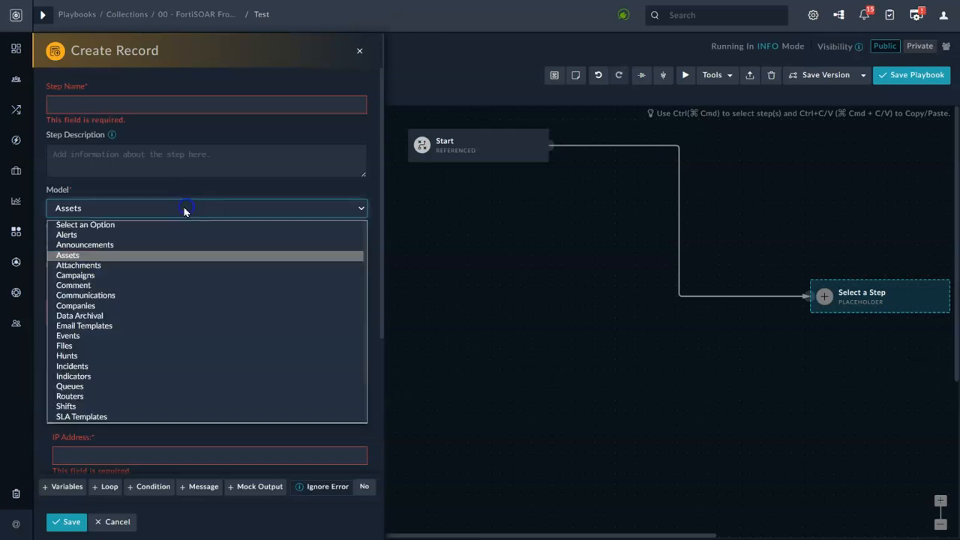
{"action": "left_click", "coordinate": [117, 245]}
{"action": "left_click", "coordinate": [93, 211]}
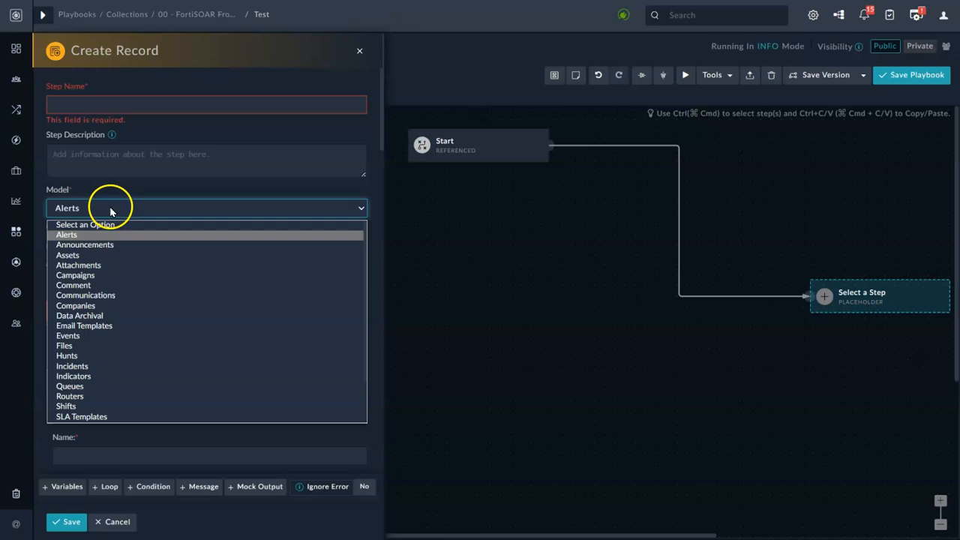
{"action": "left_click", "coordinate": [111, 211]}
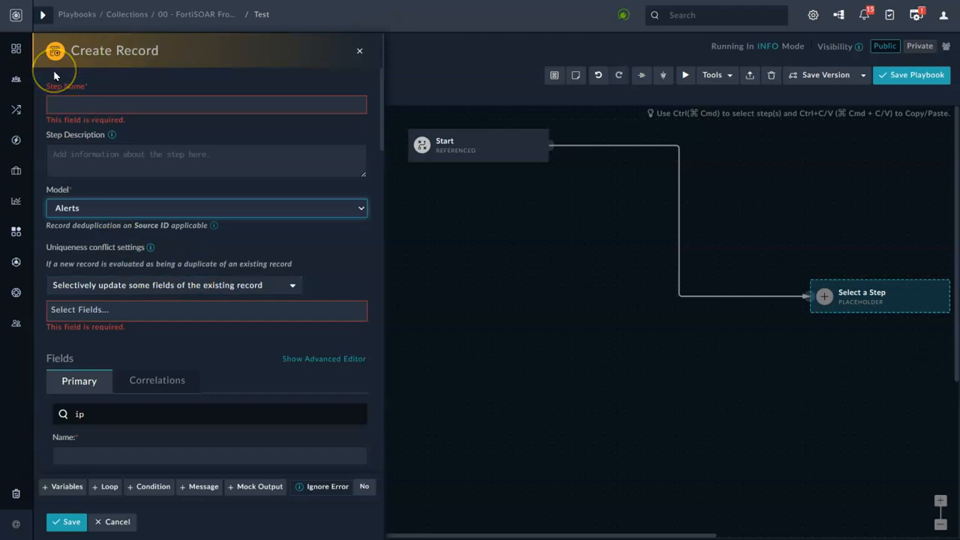
Look over the primary fields of the Alerts record and filter them by "email".
{"action": "scroll", "coordinate": [135, 336], "scroll_direction": "down", "scroll_amount": 5}
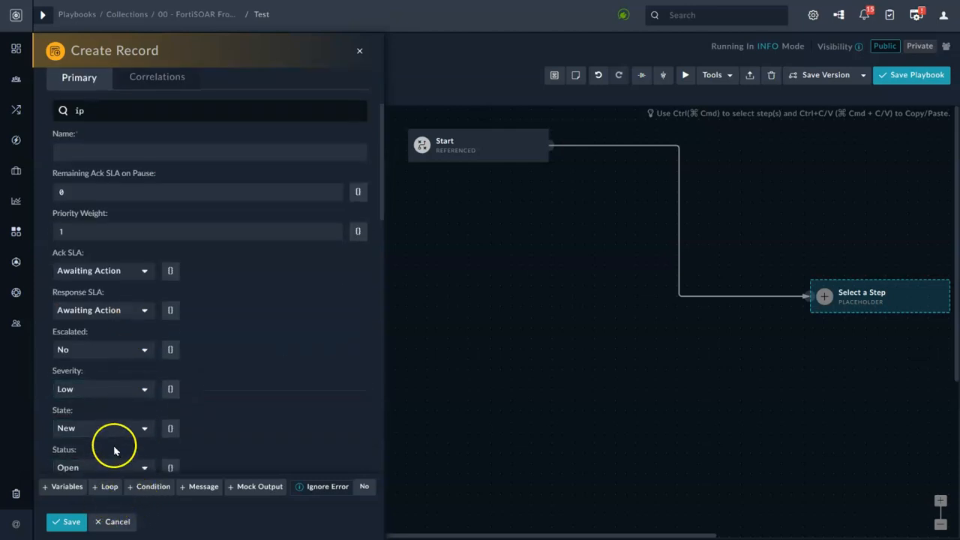
{"action": "scroll", "coordinate": [127, 397], "scroll_direction": "up", "scroll_amount": 5}
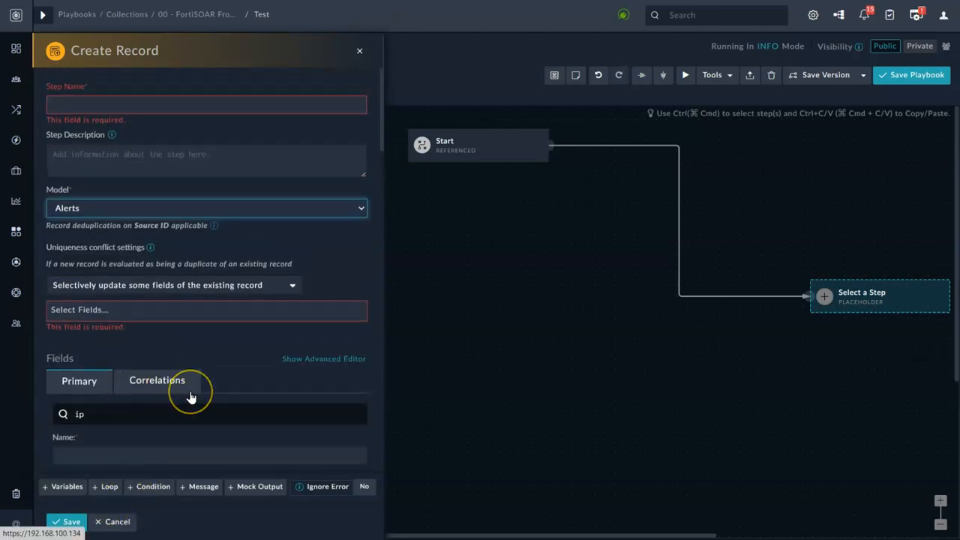
{"action": "double_click", "coordinate": [79, 414]}
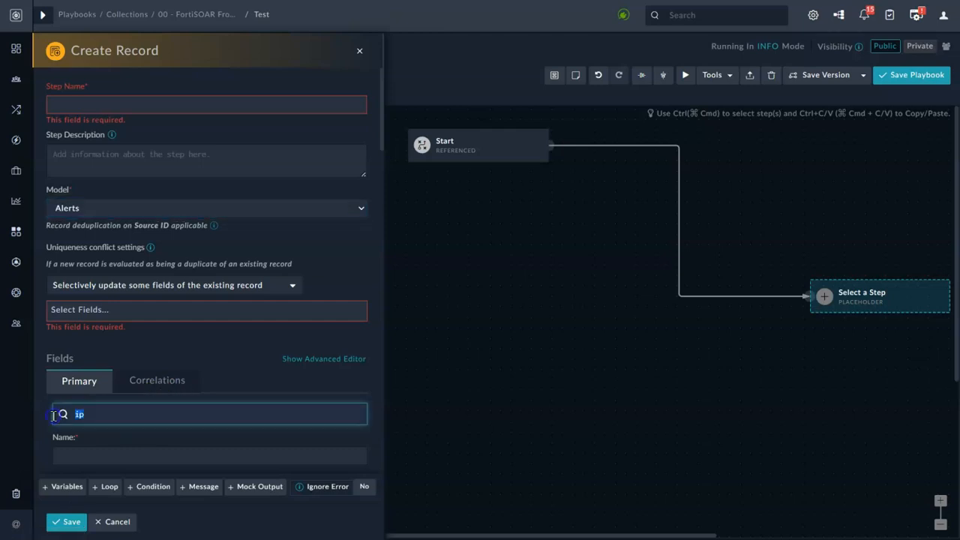
{"action": "type", "text": "email"}
{"action": "scroll", "coordinate": [74, 398], "scroll_direction": "down", "scroll_amount": 8}
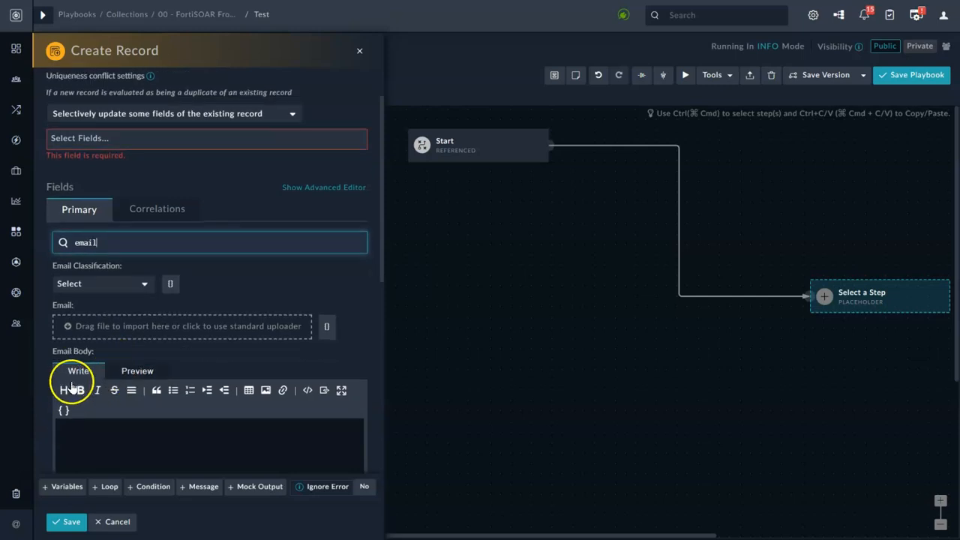
{"action": "scroll", "coordinate": [108, 379], "scroll_direction": "down", "scroll_amount": 5}
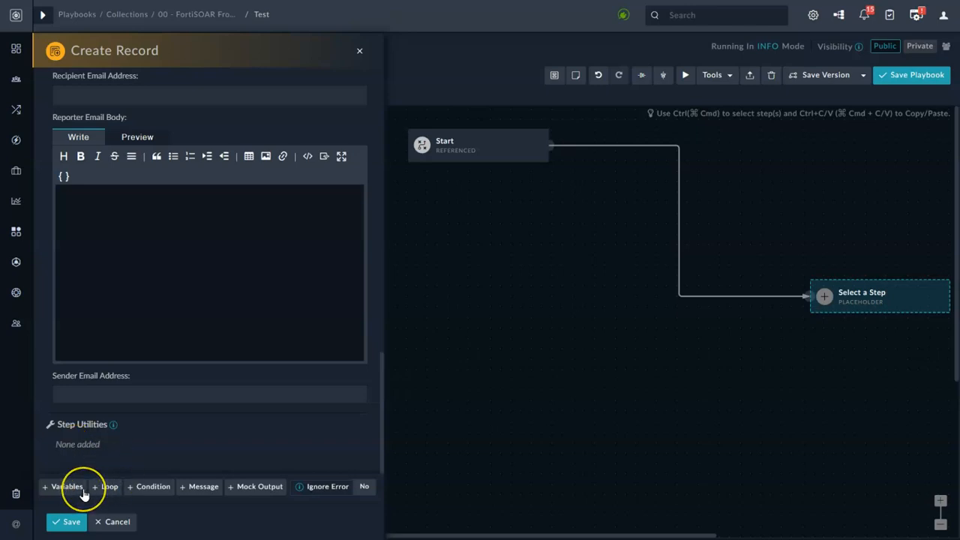
Add the Variables, Message and Loop utilities to the Create Record step.
{"action": "left_click", "coordinate": [68, 487]}
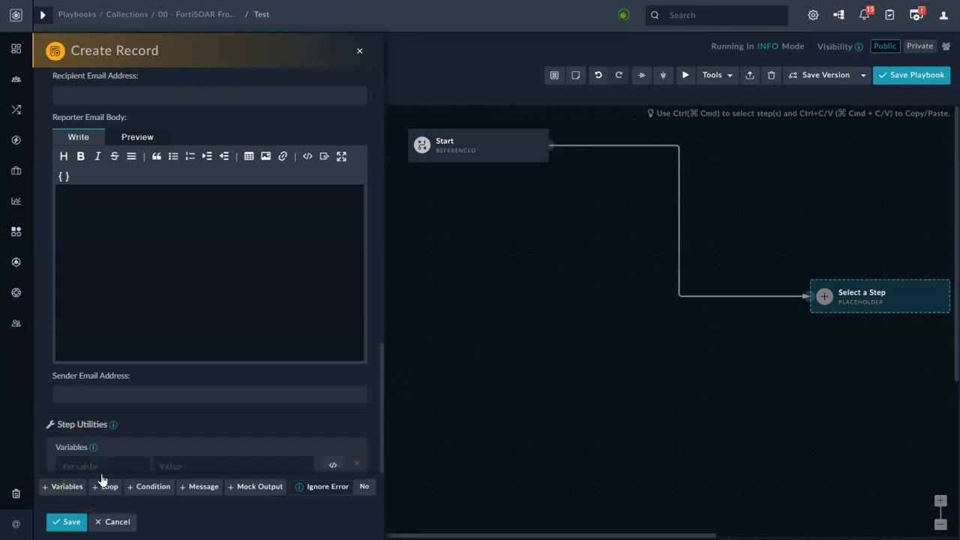
{"action": "left_click", "coordinate": [193, 488]}
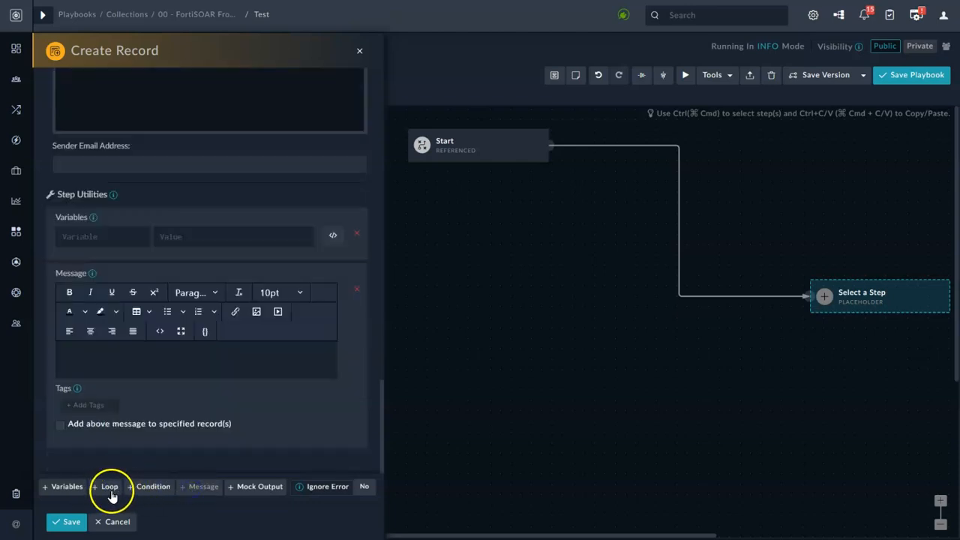
{"action": "left_click", "coordinate": [109, 487]}
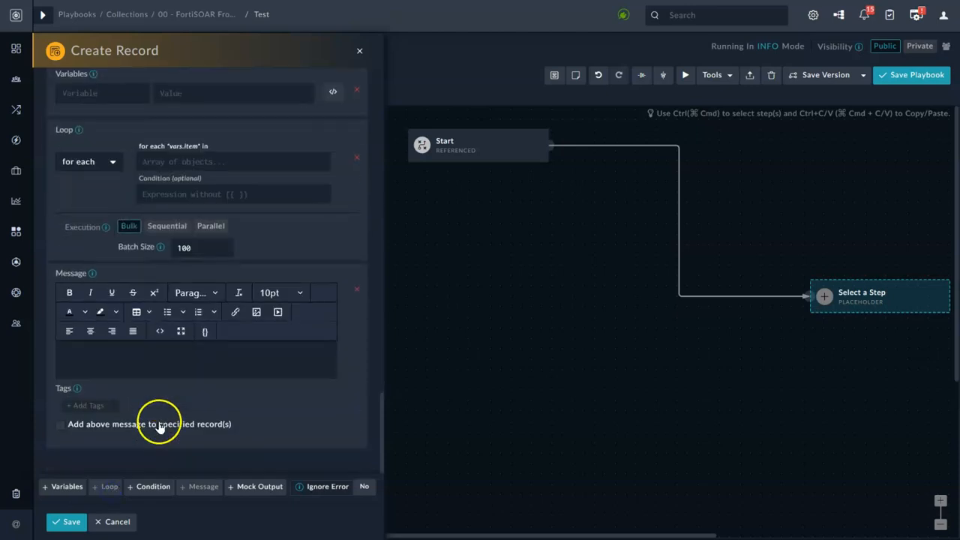
Examine the loop's for-each array input, its dynamic value sources and the optional condition field.
{"action": "scroll", "coordinate": [120, 422], "scroll_direction": "up", "scroll_amount": 2}
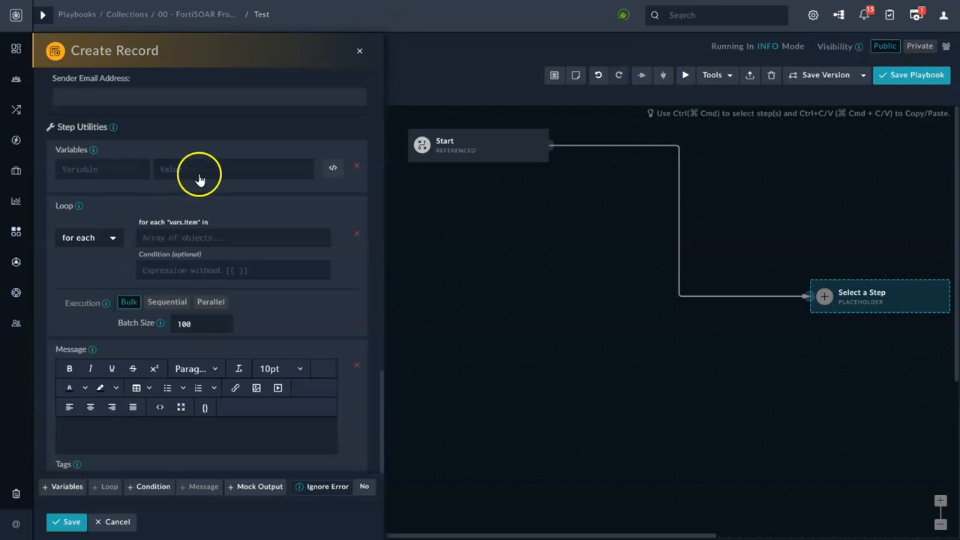
{"action": "left_click", "coordinate": [185, 240]}
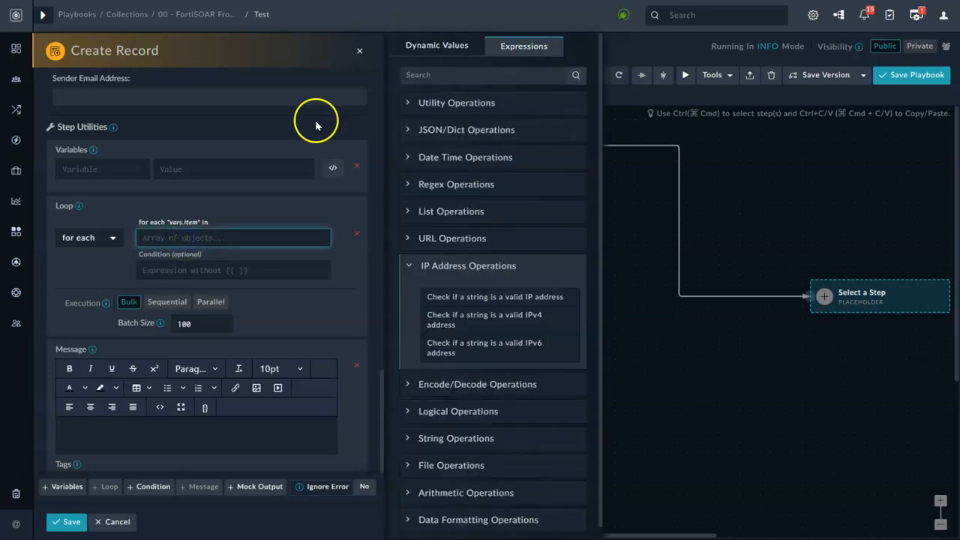
{"action": "left_click", "coordinate": [431, 46]}
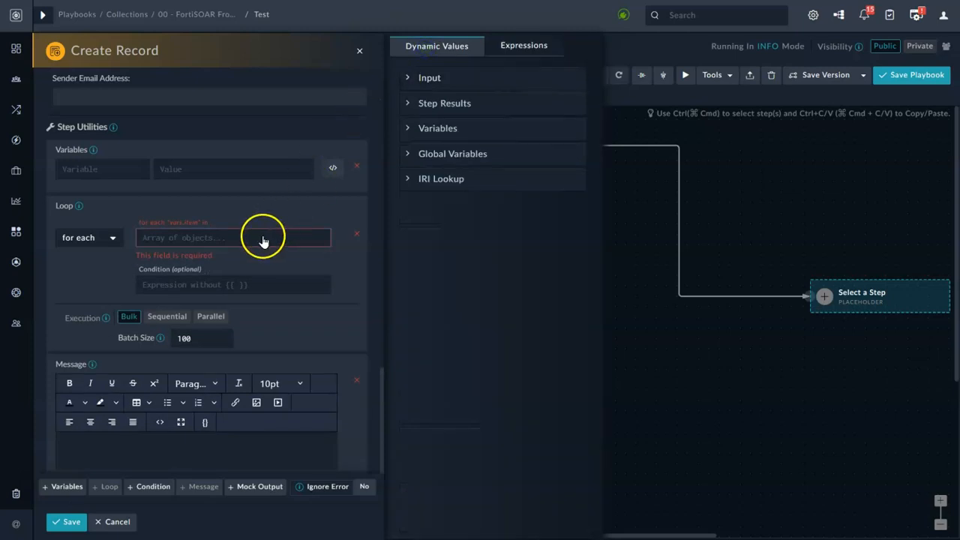
{"action": "left_click", "coordinate": [166, 238]}
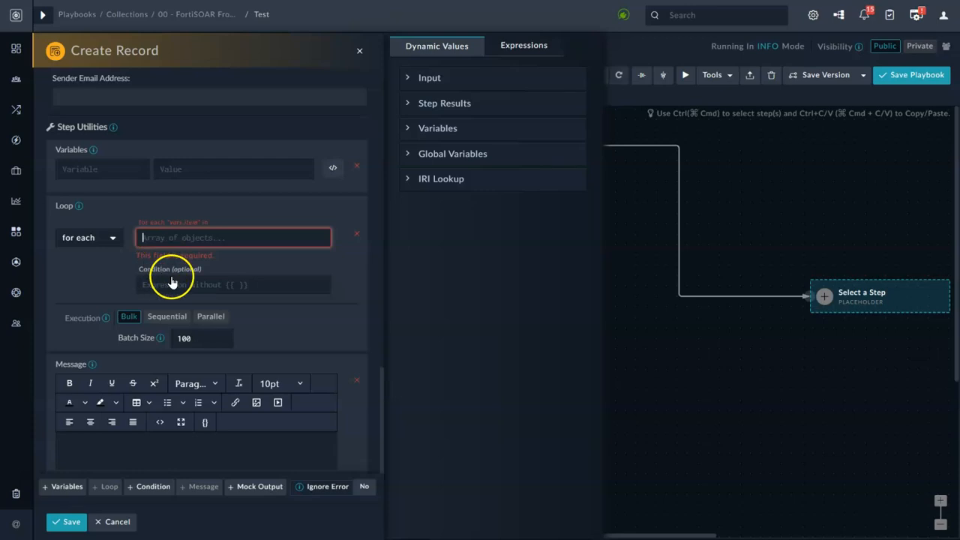
{"action": "scroll", "coordinate": [171, 164], "scroll_direction": "up", "scroll_amount": 10}
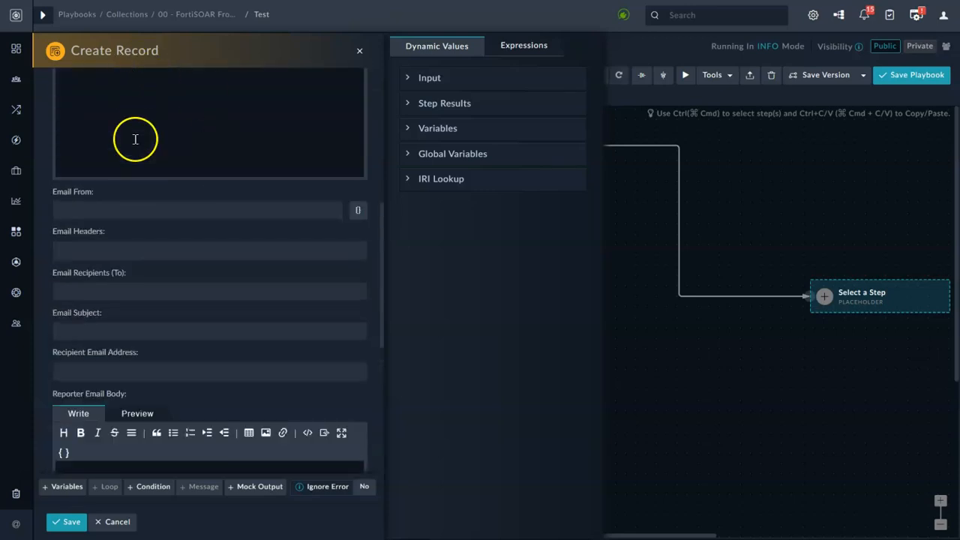
{"action": "scroll", "coordinate": [233, 188], "scroll_direction": "down", "scroll_amount": 10}
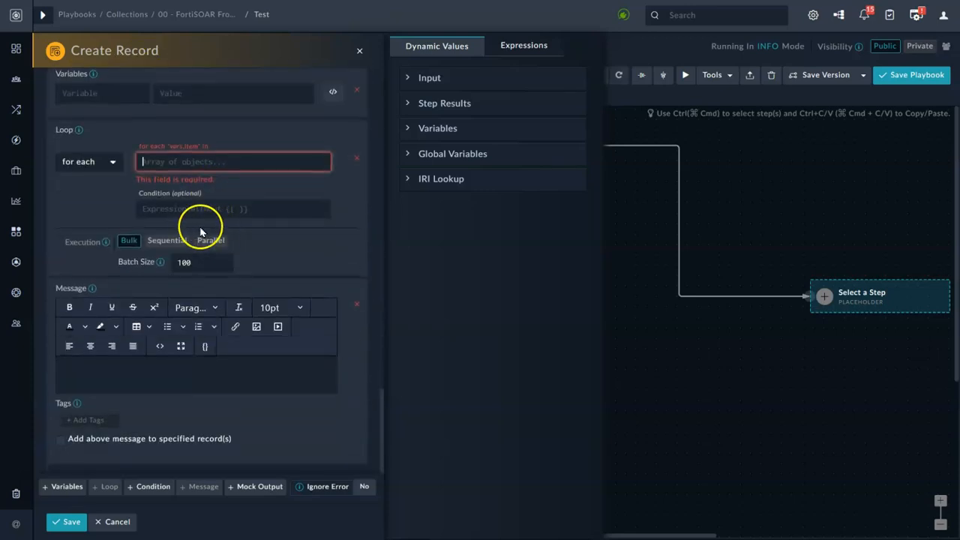
{"action": "left_click", "coordinate": [158, 211]}
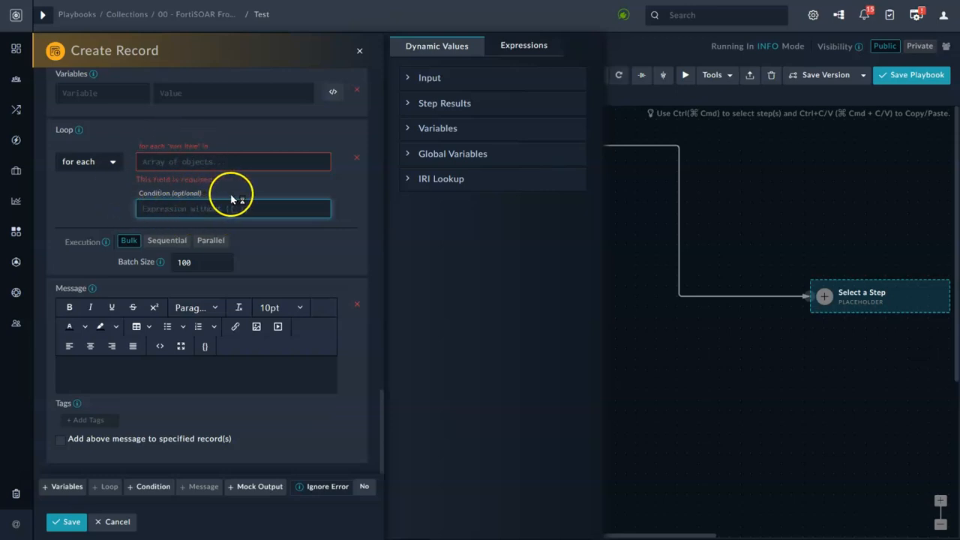
{"action": "scroll", "coordinate": [210, 360], "scroll_direction": "down", "scroll_amount": 1}
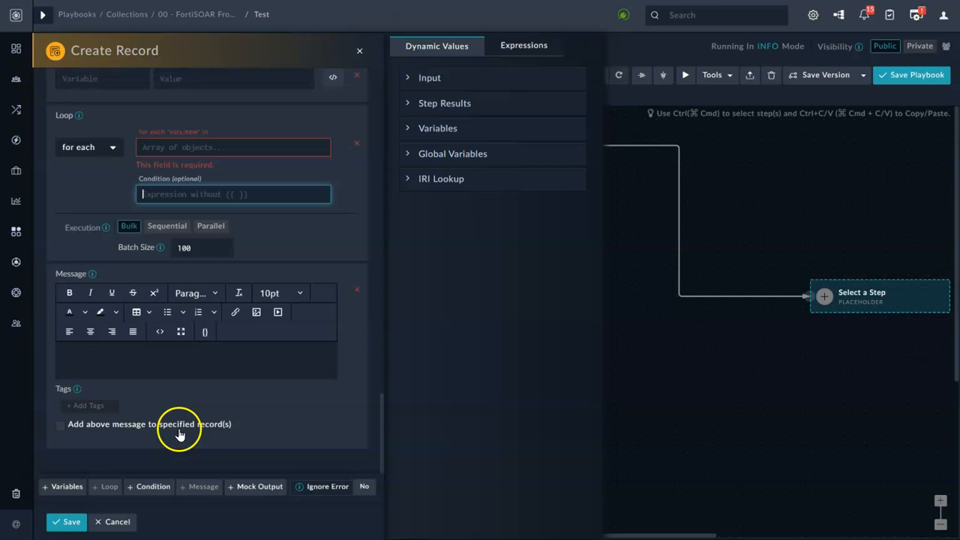
Add a Condition utility to the Create Record step and review the step's settings and utilities.
{"action": "left_click", "coordinate": [144, 492]}
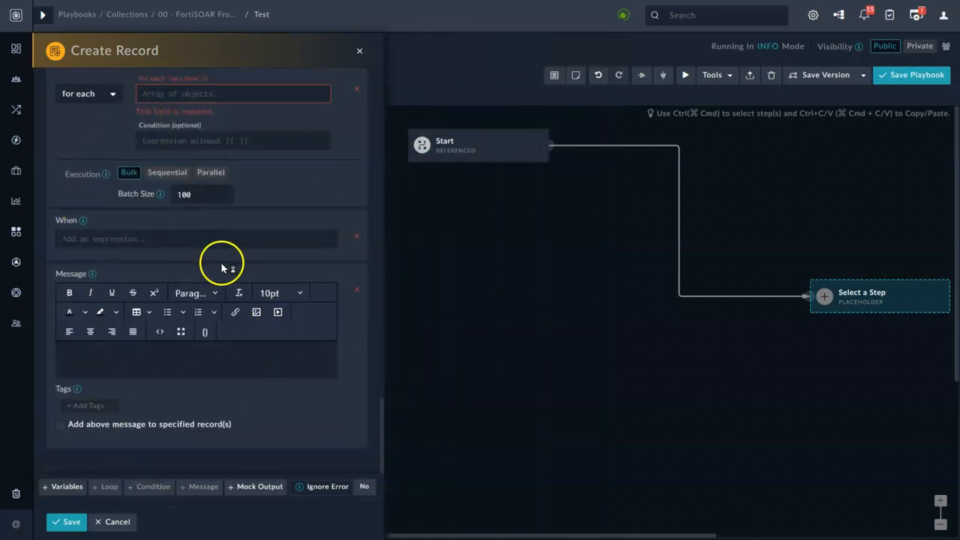
{"action": "scroll", "coordinate": [173, 240], "scroll_direction": "up", "scroll_amount": 5}
{"action": "scroll", "coordinate": [173, 224], "scroll_direction": "up", "scroll_amount": 5}
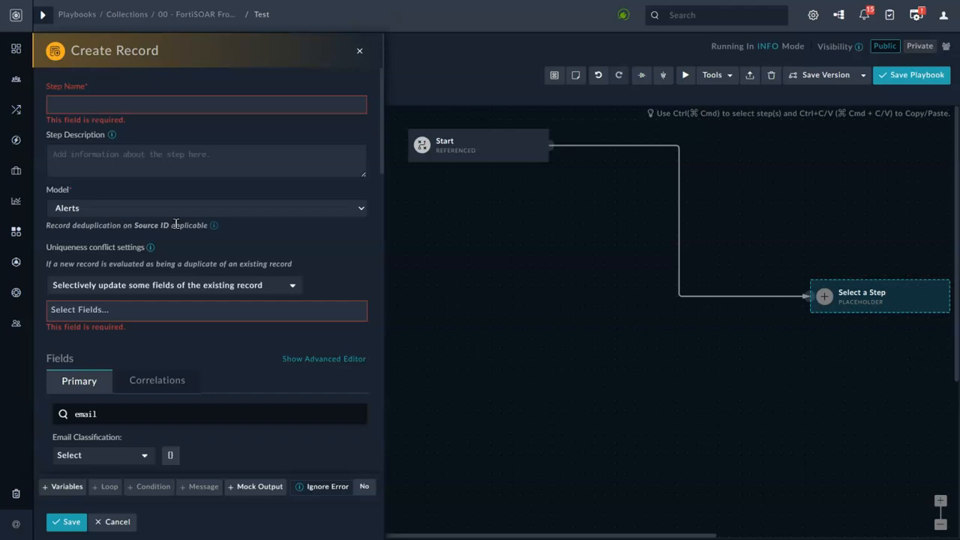
{"action": "scroll", "coordinate": [195, 260], "scroll_direction": "down", "scroll_amount": 10}
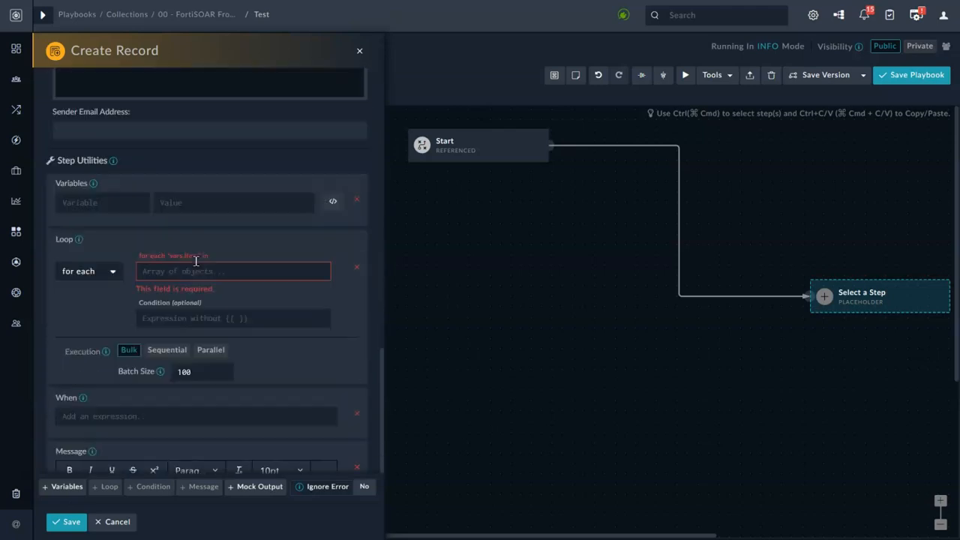
{"action": "scroll", "coordinate": [196, 262], "scroll_direction": "down", "scroll_amount": 3}
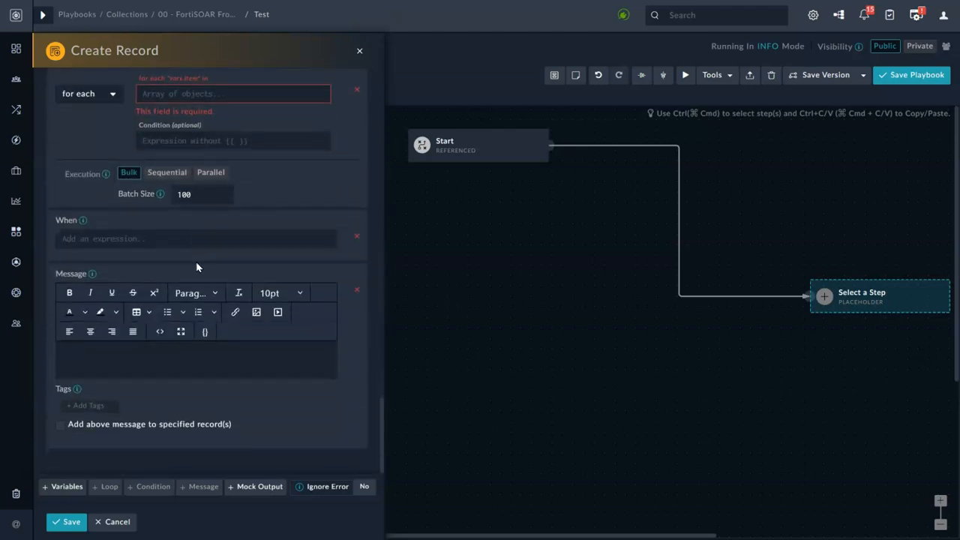
{"action": "scroll", "coordinate": [198, 267], "scroll_direction": "up", "scroll_amount": 1}
{"action": "scroll", "coordinate": [198, 267], "scroll_direction": "up", "scroll_amount": 1}
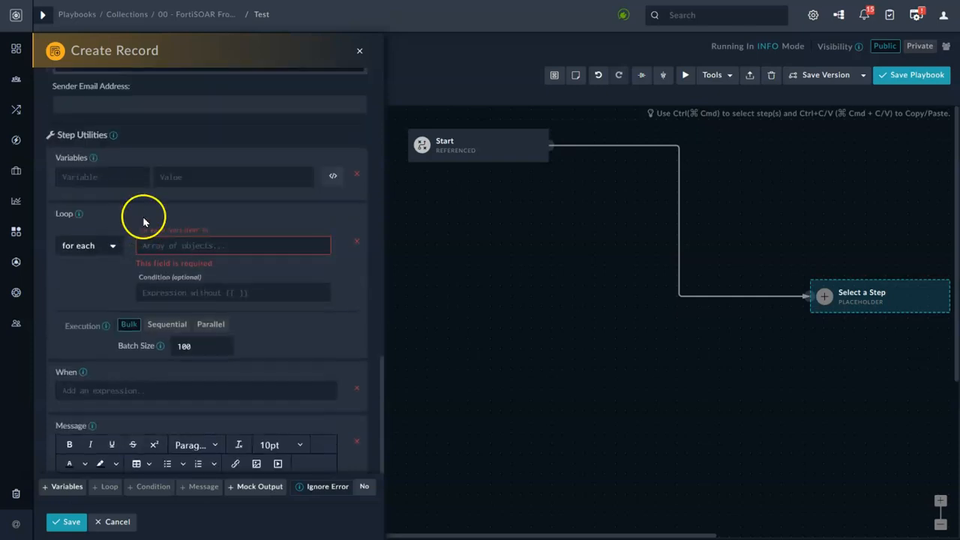
Compare the loop's optional condition field with the When expression field in the Create Record step utilities.
{"action": "scroll", "coordinate": [146, 225], "scroll_direction": "down", "scroll_amount": 1}
{"action": "mouse_move", "coordinate": [86, 300]}
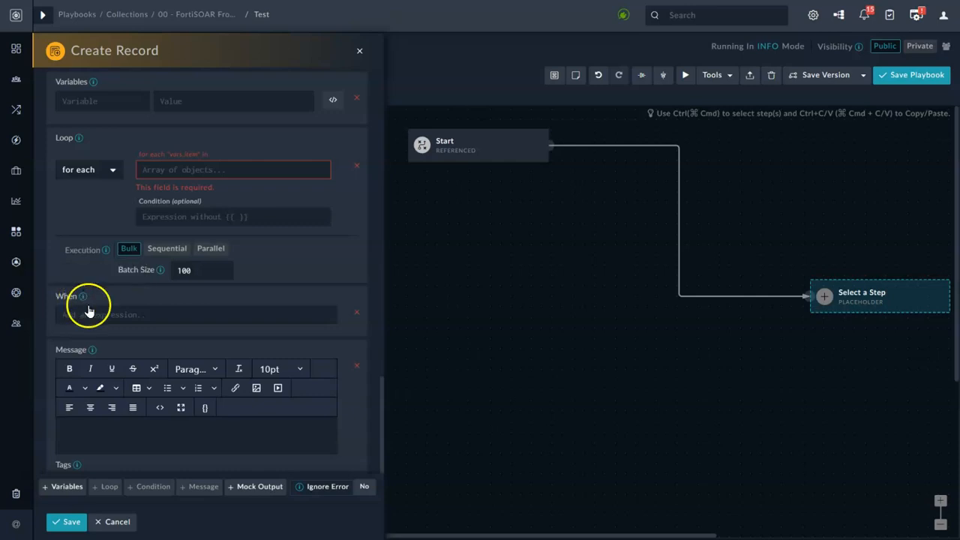
{"action": "scroll", "coordinate": [142, 337], "scroll_direction": "down", "scroll_amount": 1}
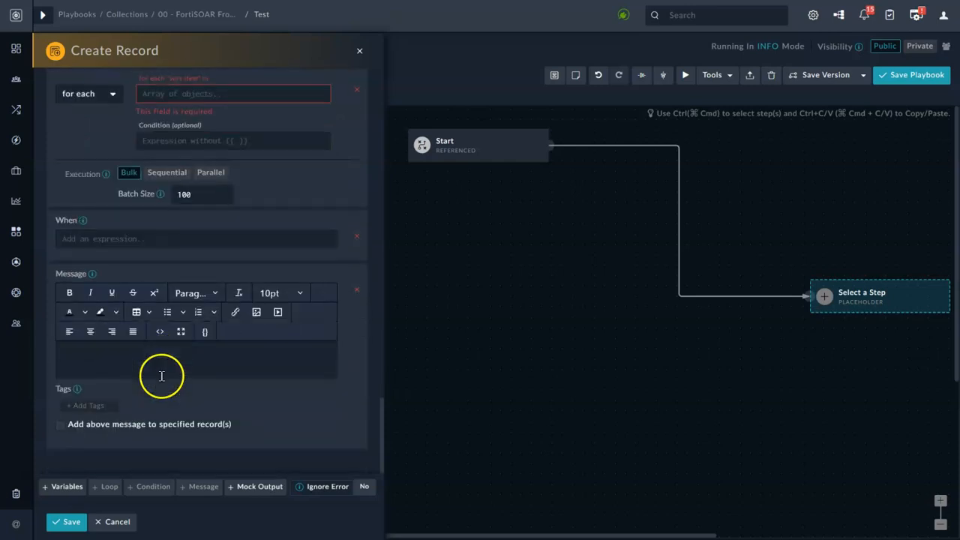
{"action": "left_click", "coordinate": [175, 139]}
{"action": "left_click", "coordinate": [98, 240]}
{"action": "left_click", "coordinate": [169, 141]}
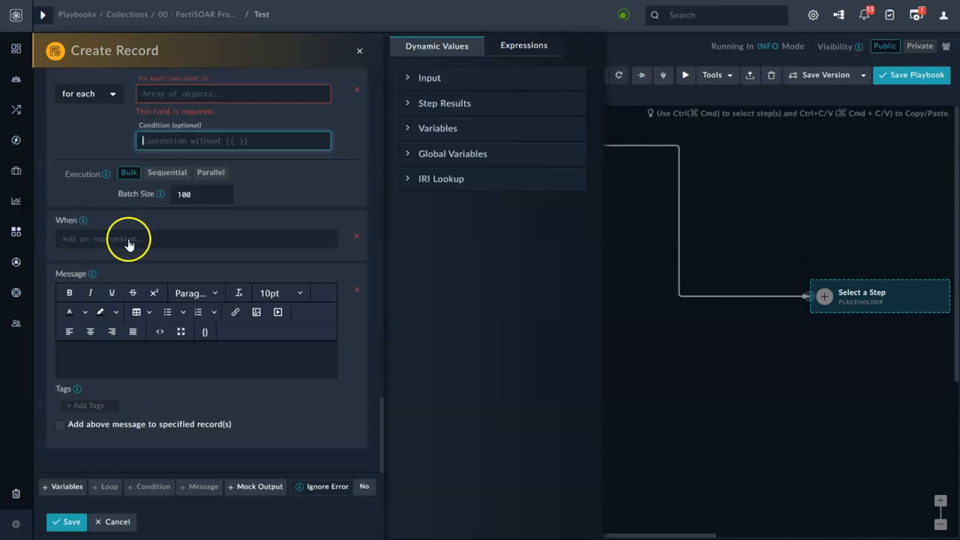
Remove the Condition utility, re-add it, remove it once more and return to the loop's optional condition field.
{"action": "left_click", "coordinate": [139, 487]}
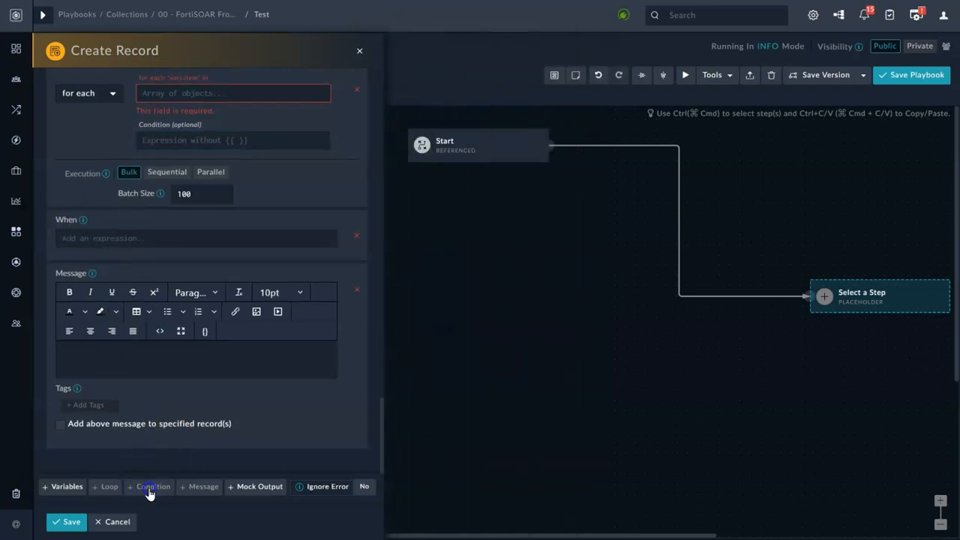
{"action": "left_click", "coordinate": [357, 239]}
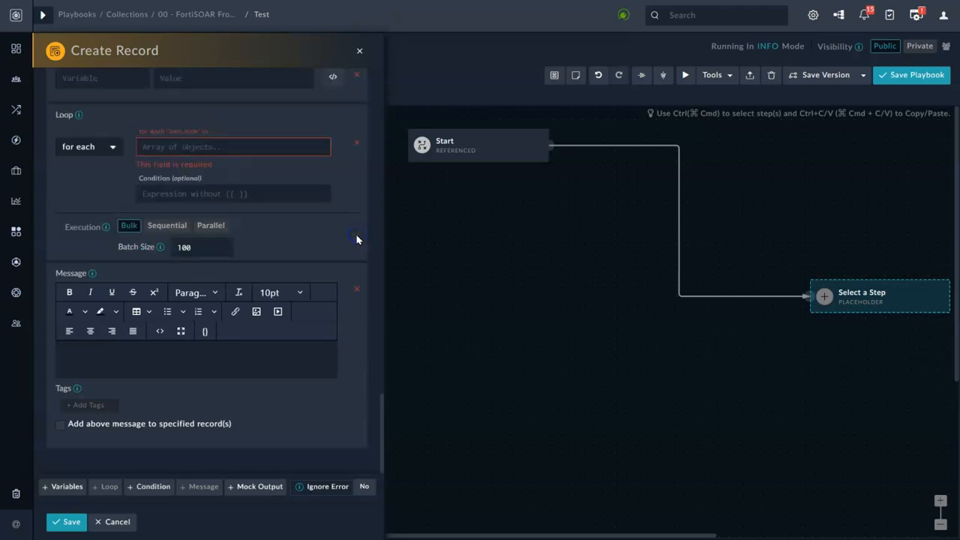
{"action": "left_click", "coordinate": [157, 494]}
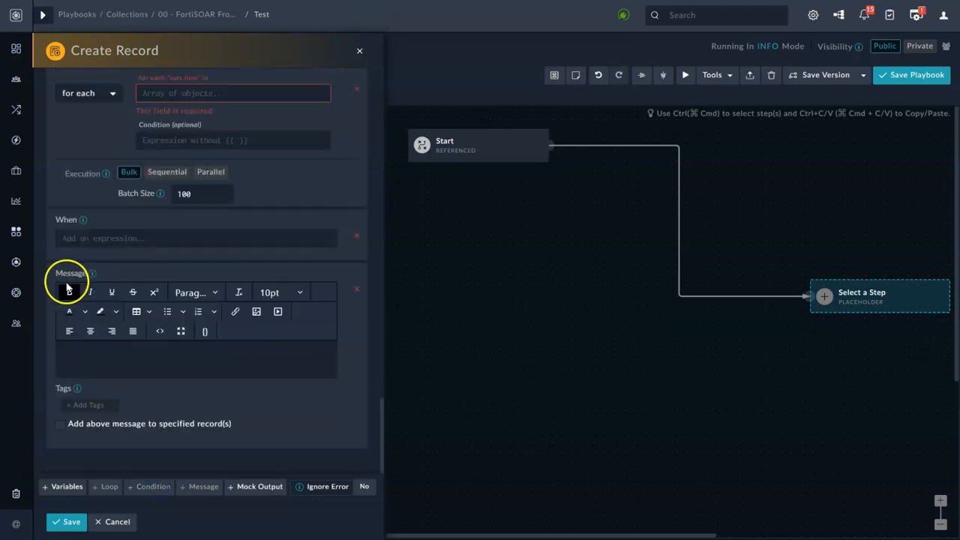
{"action": "mouse_move", "coordinate": [83, 222]}
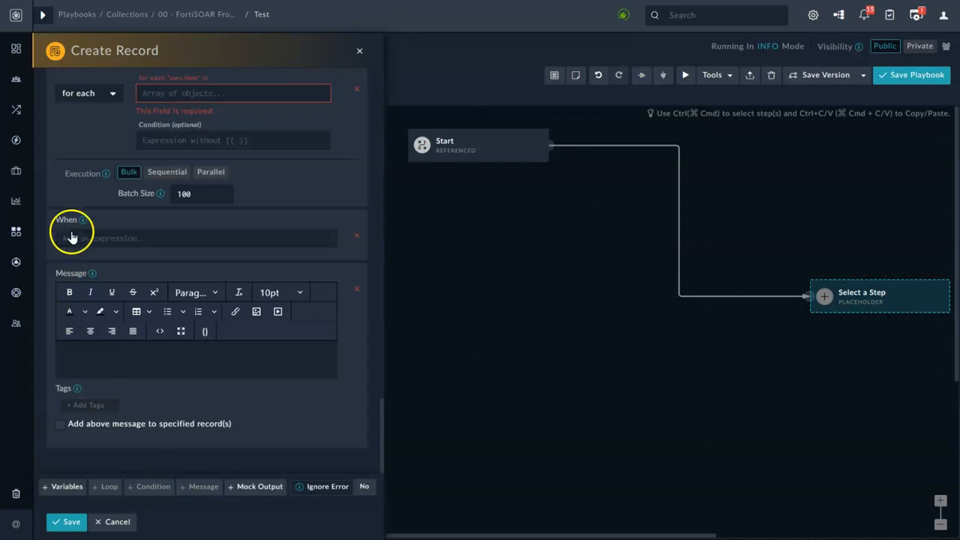
{"action": "left_click", "coordinate": [91, 240]}
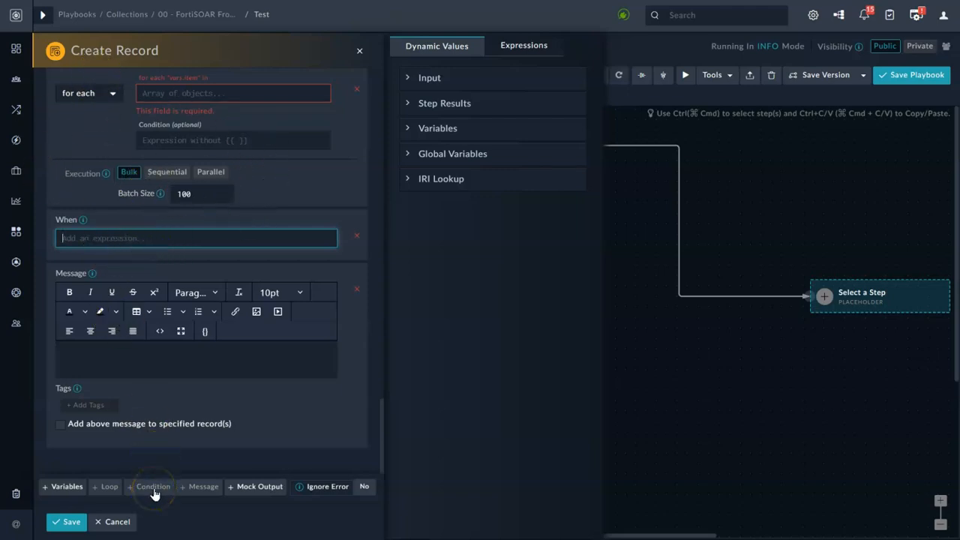
{"action": "left_click", "coordinate": [356, 237]}
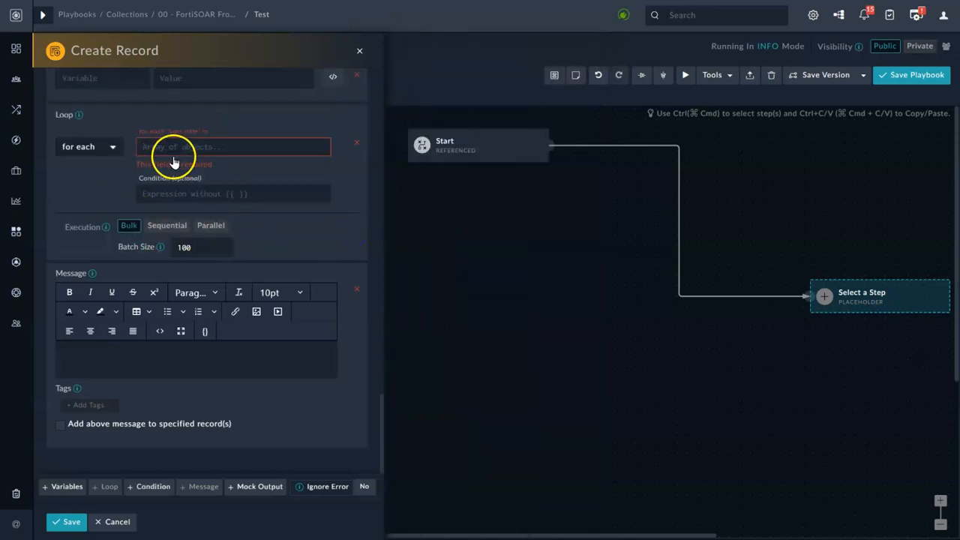
{"action": "left_click", "coordinate": [173, 192]}
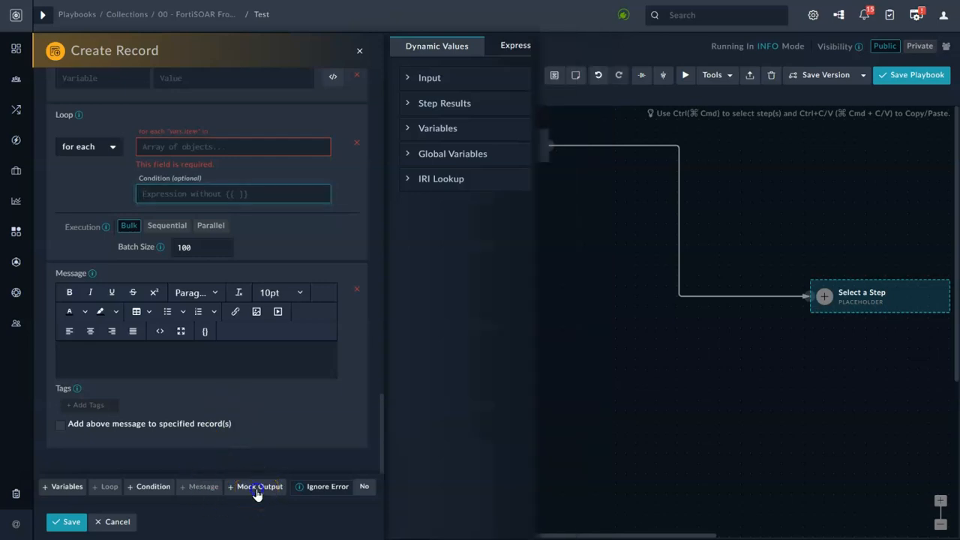
Add the Mock Output utility to the Create Record step and examine its input area.
{"action": "left_click", "coordinate": [256, 488]}
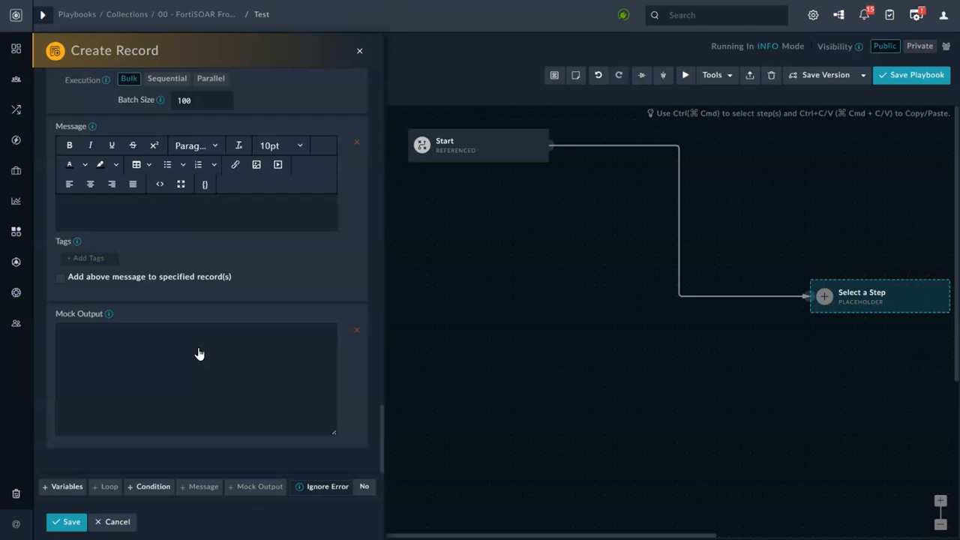
{"action": "left_click", "coordinate": [105, 335]}
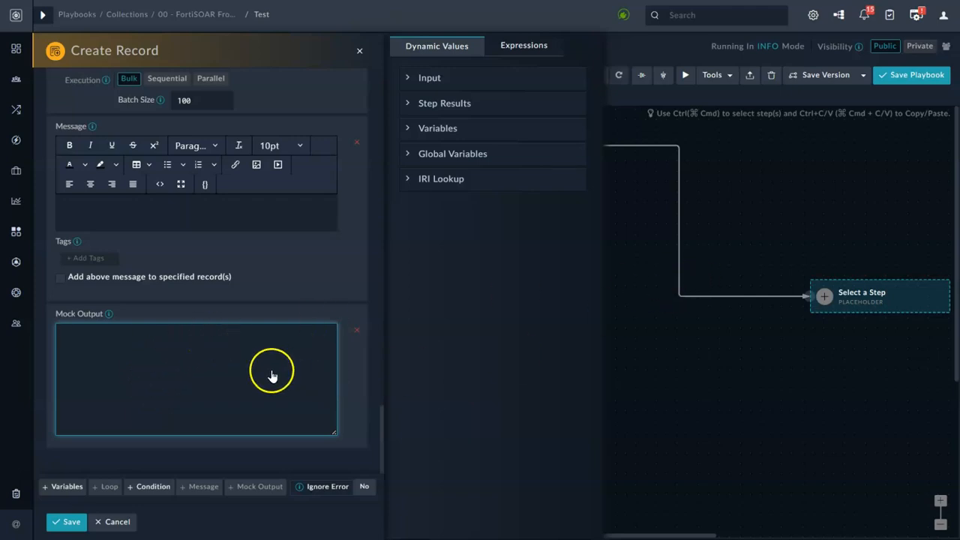
{"action": "mouse_move", "coordinate": [110, 316]}
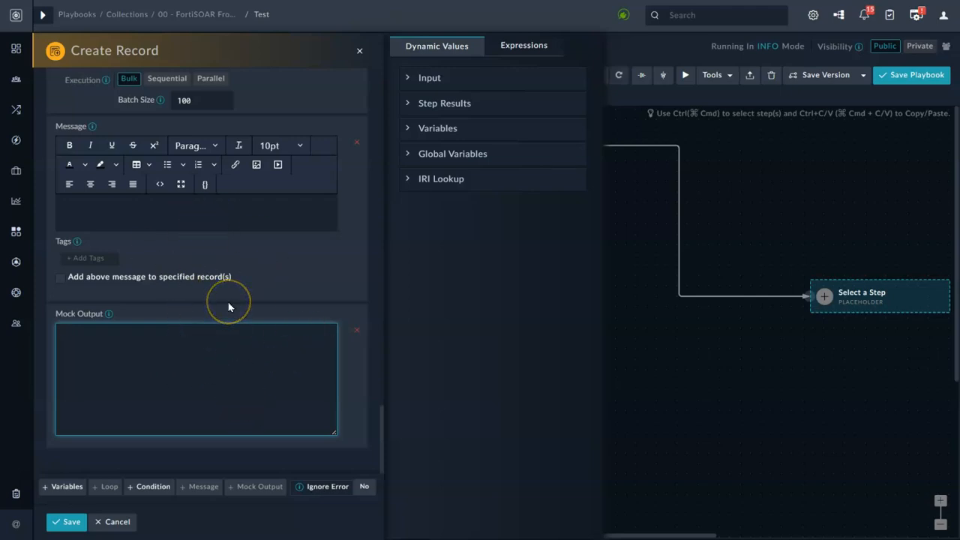
{"action": "left_click", "coordinate": [251, 353]}
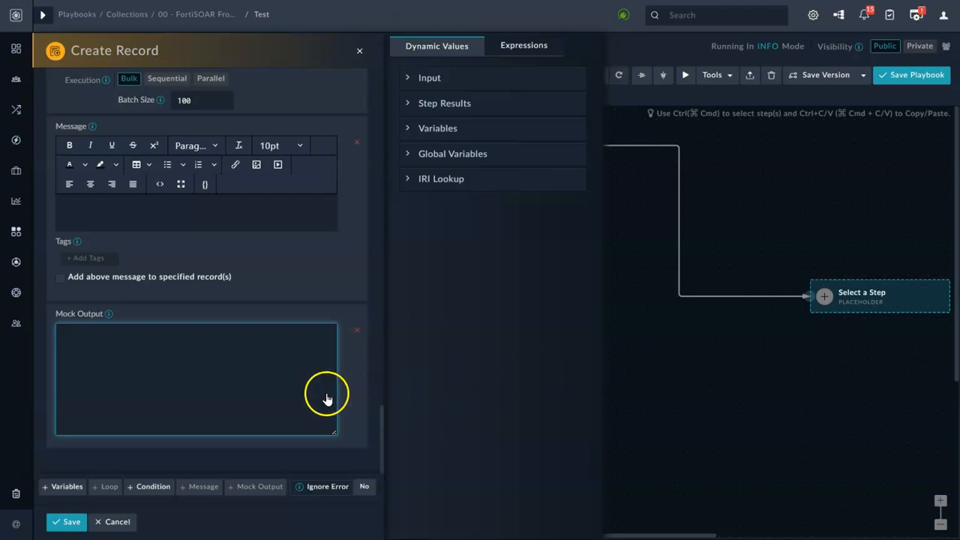
Toggle the Ignore Error option, leave it set to Yes and close the Create Record step without saving.
{"action": "left_click", "coordinate": [327, 492]}
{"action": "left_click", "coordinate": [327, 492]}
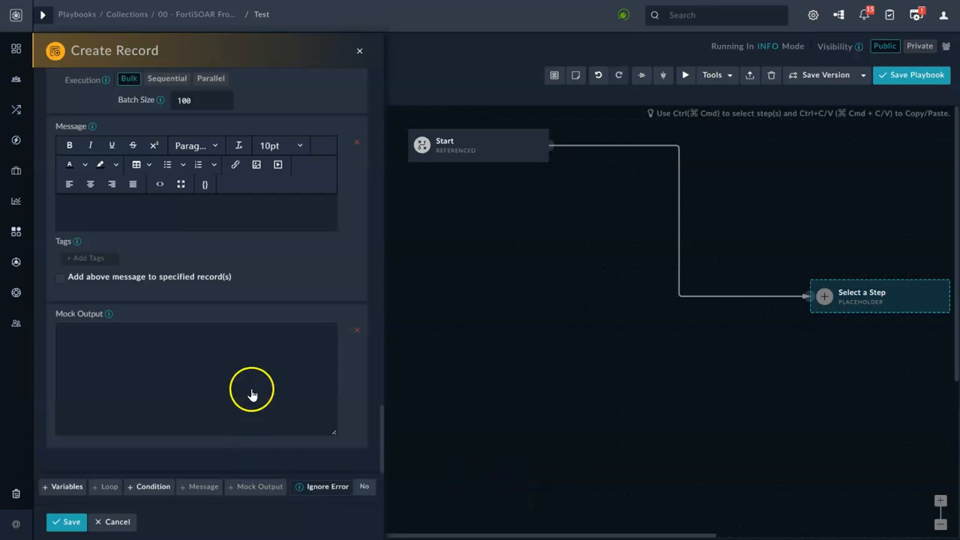
{"action": "left_click", "coordinate": [344, 491]}
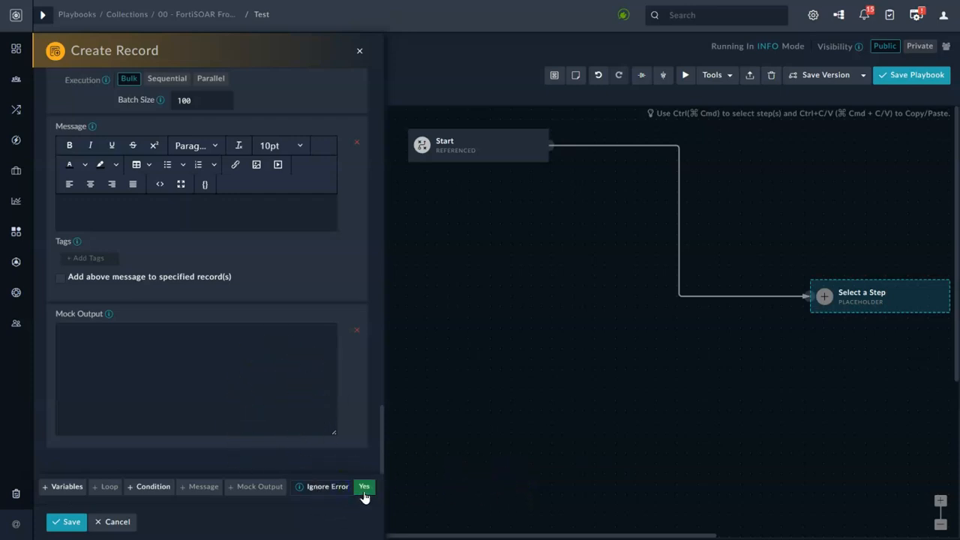
{"action": "left_click", "coordinate": [321, 488]}
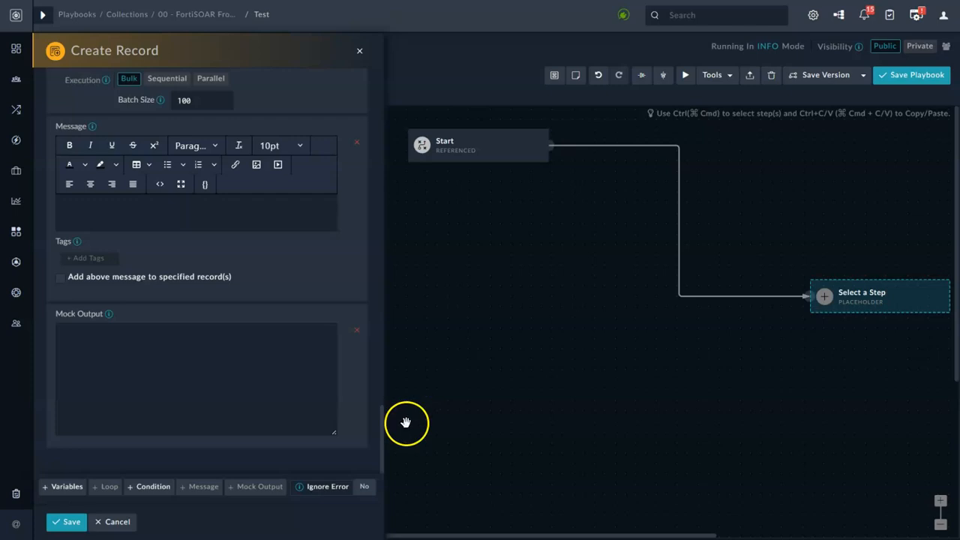
{"action": "left_click", "coordinate": [333, 490]}
{"action": "left_click", "coordinate": [334, 490]}
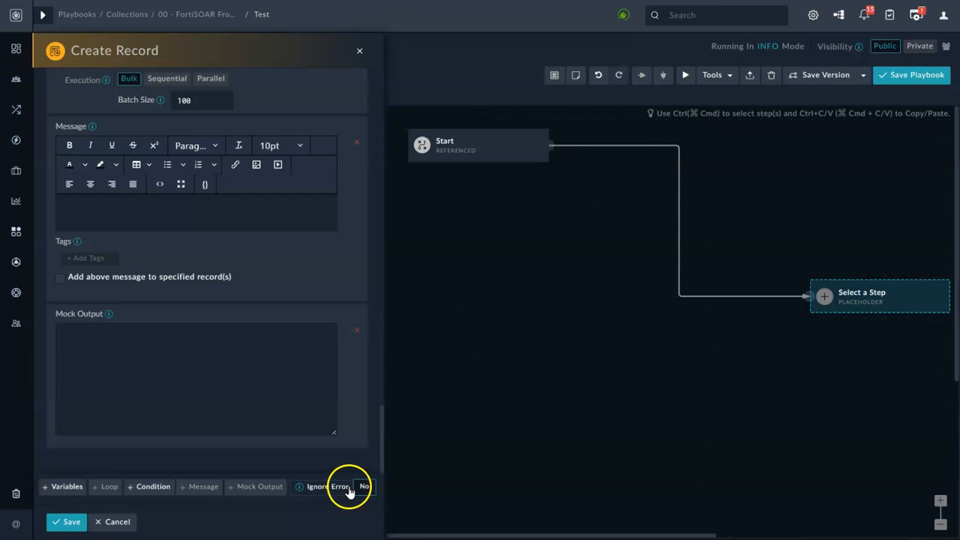
{"action": "left_click", "coordinate": [432, 436]}
{"action": "left_click", "coordinate": [334, 493]}
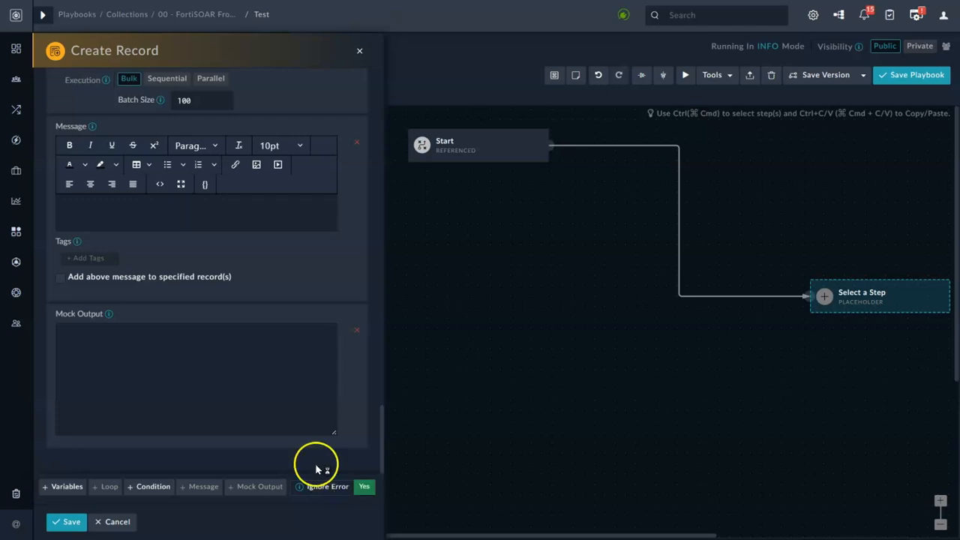
{"action": "left_click", "coordinate": [359, 51]}
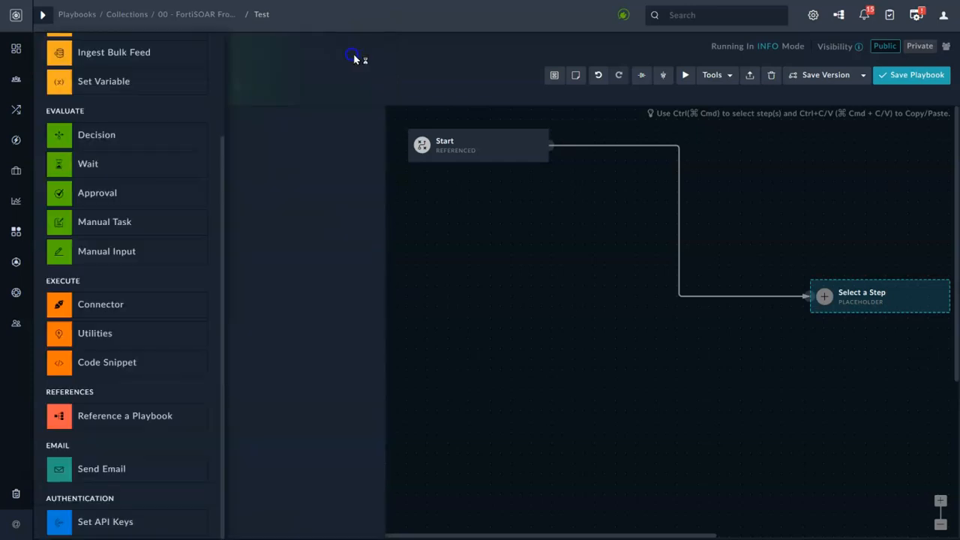
Look at the Update Record and Find Records step forms, cancelling each one.
{"action": "scroll", "coordinate": [192, 183], "scroll_direction": "up", "scroll_amount": 3}
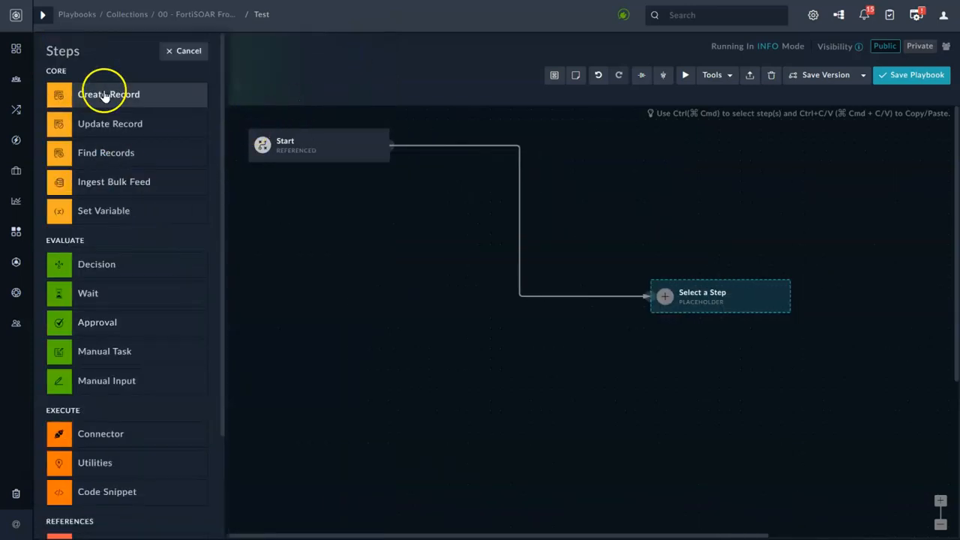
{"action": "left_click", "coordinate": [116, 129]}
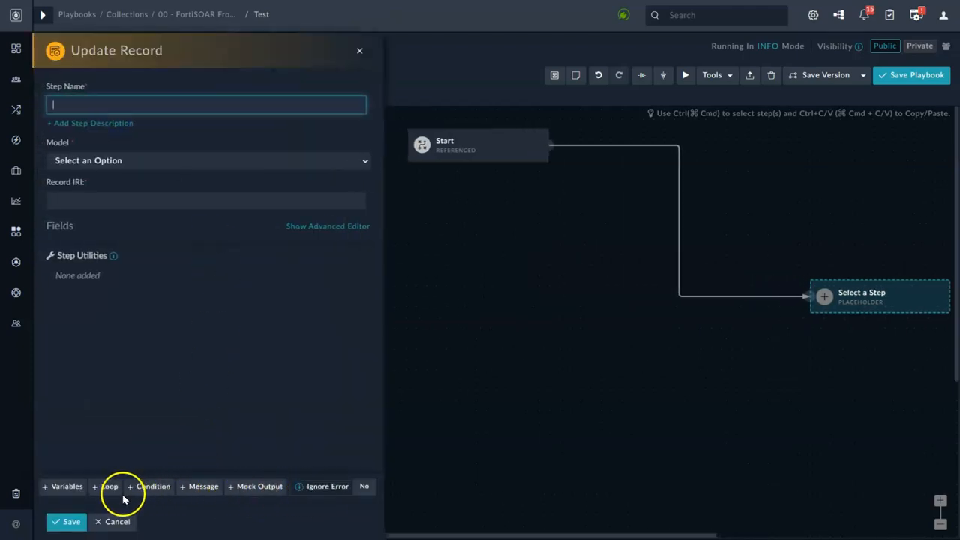
{"action": "left_click", "coordinate": [120, 523]}
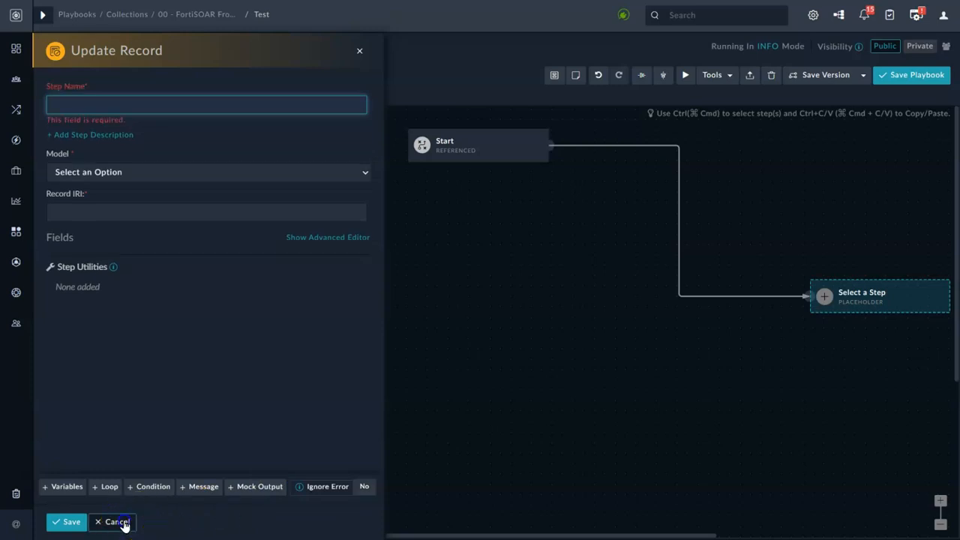
{"action": "left_click", "coordinate": [129, 153]}
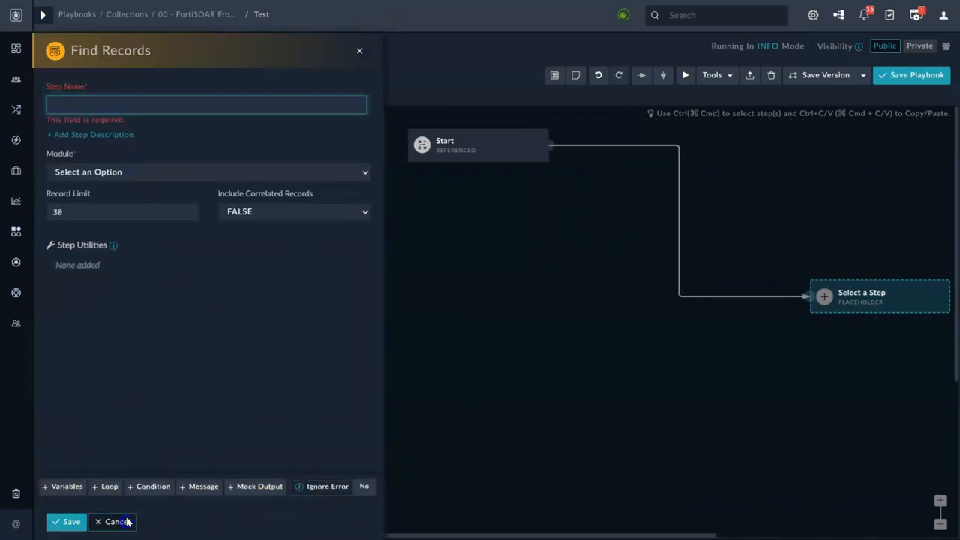
{"action": "left_click", "coordinate": [120, 522]}
Start an Update Record step and set its model to Alerts.
{"action": "left_click", "coordinate": [113, 126]}
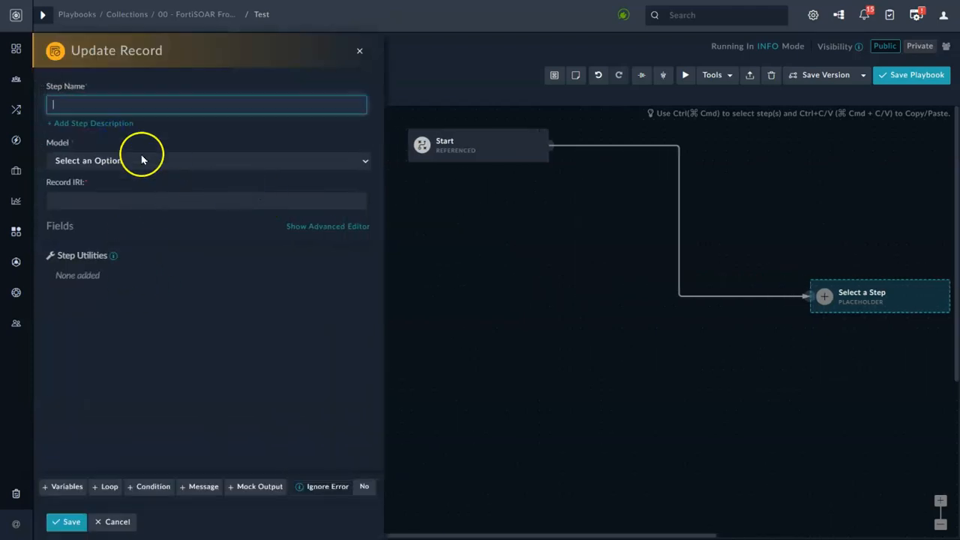
{"action": "left_click", "coordinate": [130, 105]}
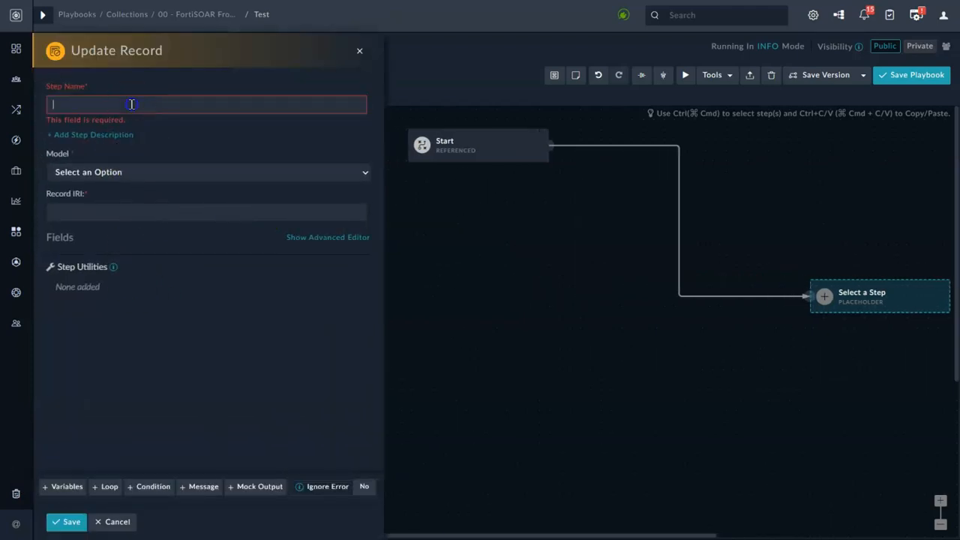
{"action": "left_click", "coordinate": [114, 174]}
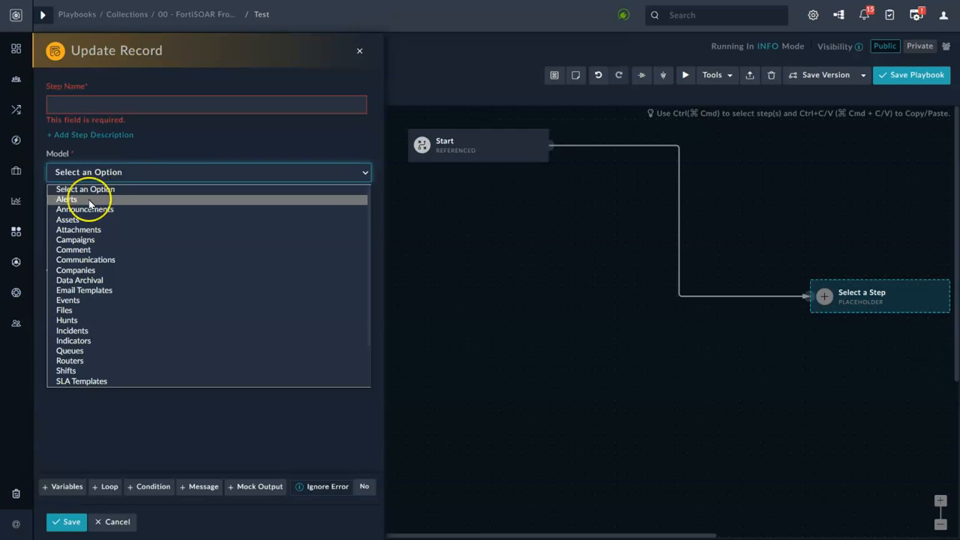
{"action": "left_click", "coordinate": [89, 201]}
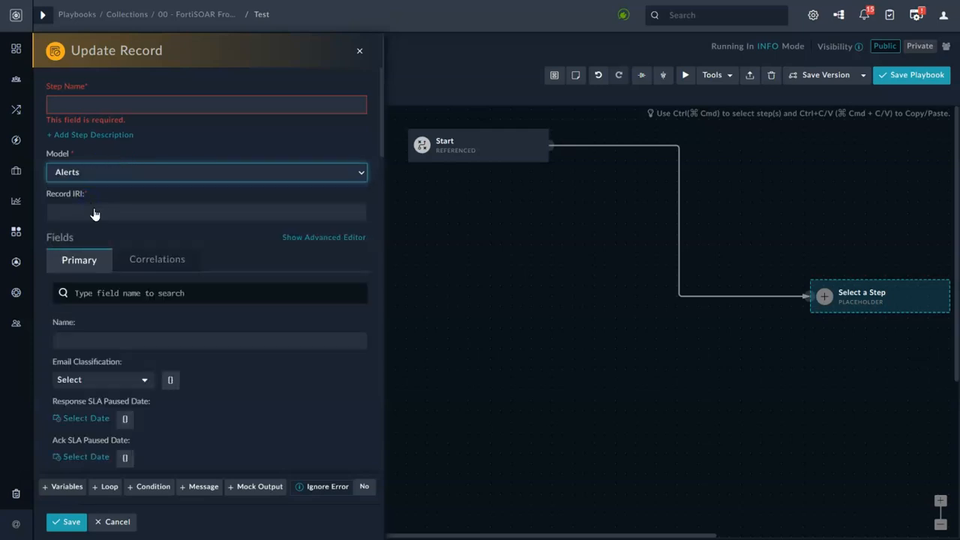
Examine the required Record IRI field and the Input dynamic values, and close the Update Record step without saving.
{"action": "left_click", "coordinate": [87, 214]}
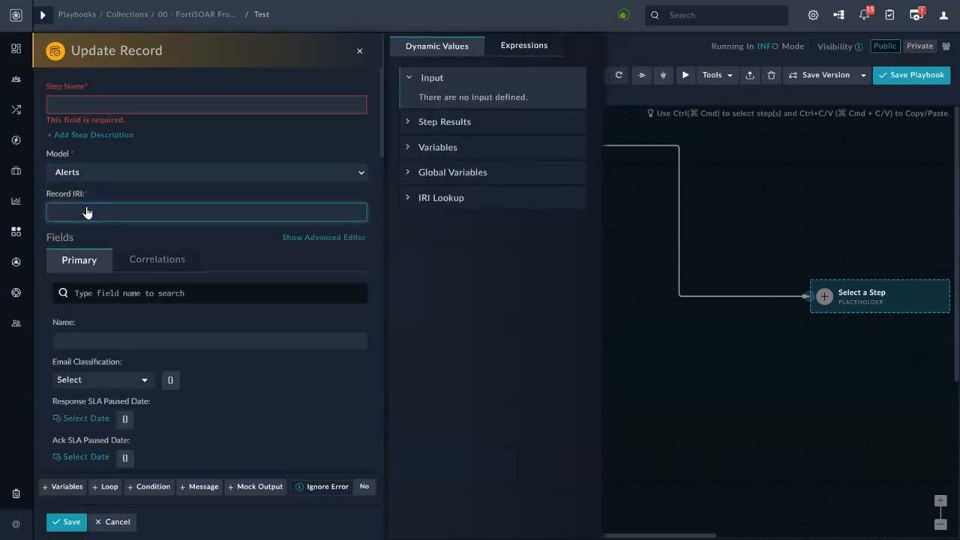
{"action": "left_click", "coordinate": [81, 190]}
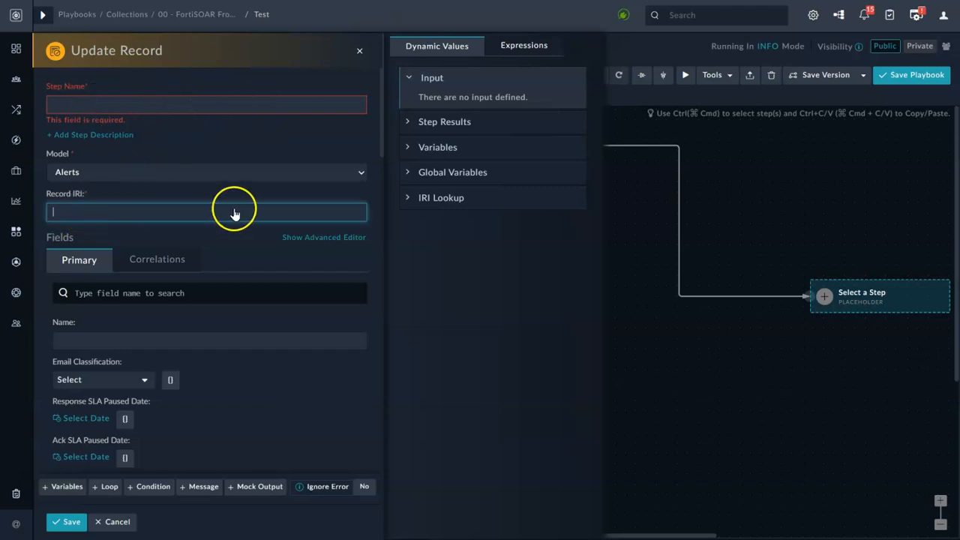
{"action": "left_click", "coordinate": [409, 78]}
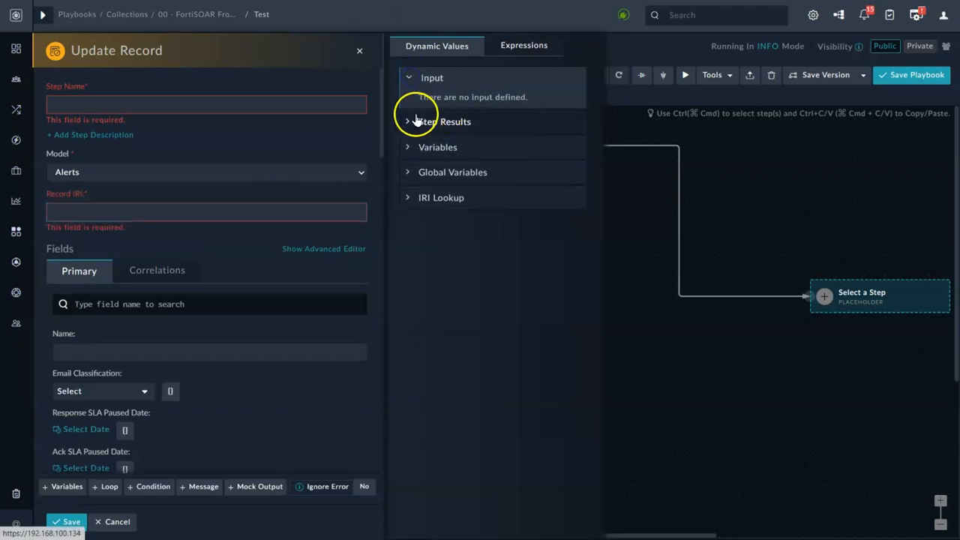
{"action": "left_click_drag", "start_coordinate": [528, 98], "coordinate": [418, 99]}
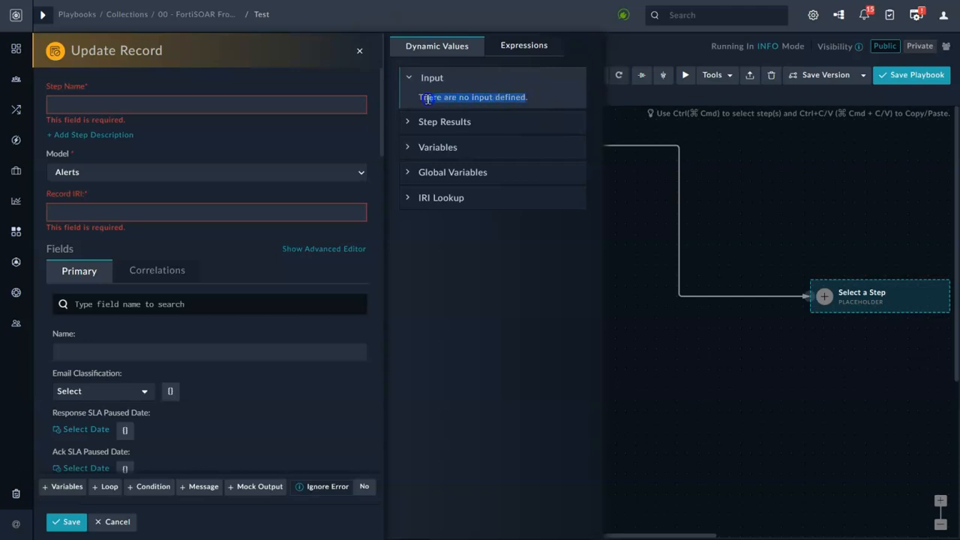
{"action": "left_click", "coordinate": [204, 210]}
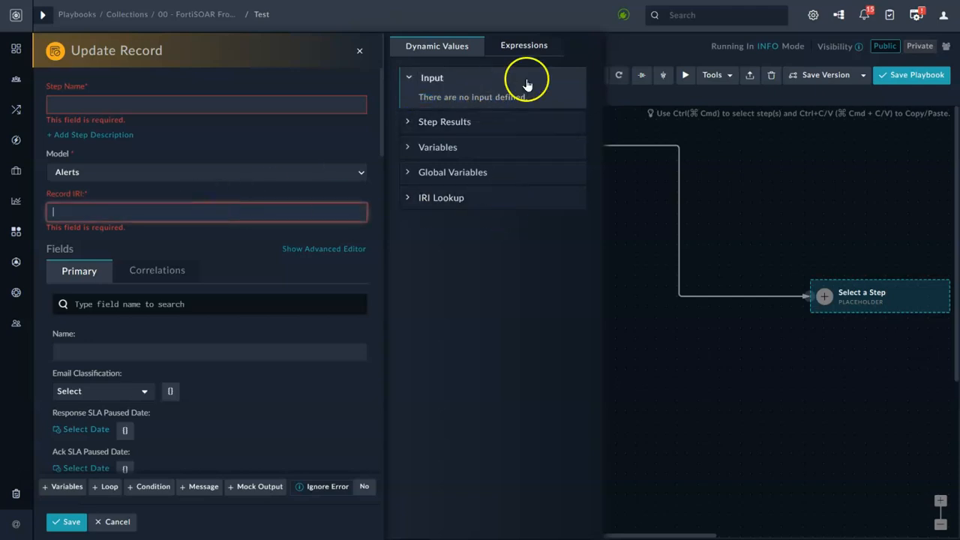
{"action": "left_click", "coordinate": [359, 51]}
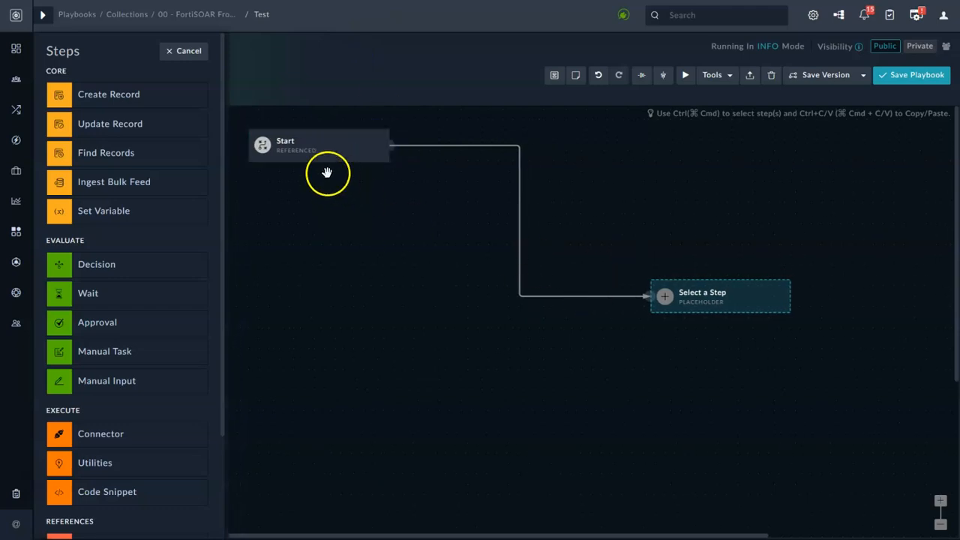
{"action": "left_click", "coordinate": [297, 145]}
{"action": "left_click", "coordinate": [572, 112]}
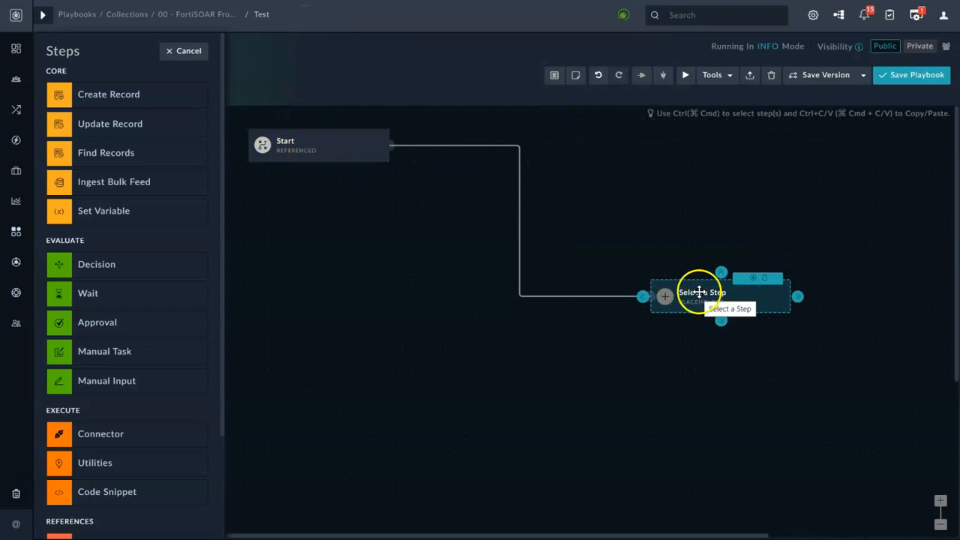
Delete the unconfigured placeholder step and the Referenced Start trigger from the playbook.
{"action": "left_click_drag", "start_coordinate": [699, 291], "coordinate": [699, 291]}
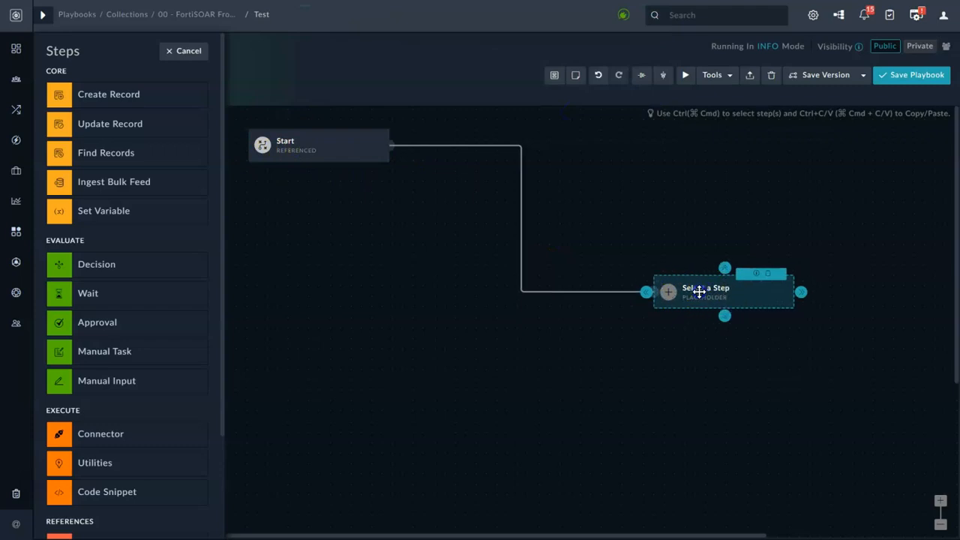
{"action": "left_click", "coordinate": [768, 273]}
{"action": "left_click", "coordinate": [396, 181]}
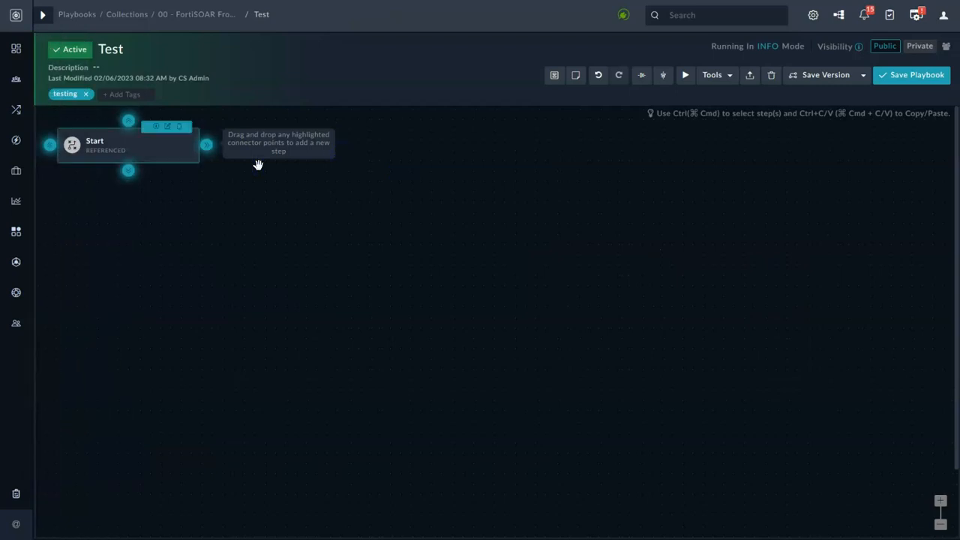
{"action": "left_click", "coordinate": [138, 155]}
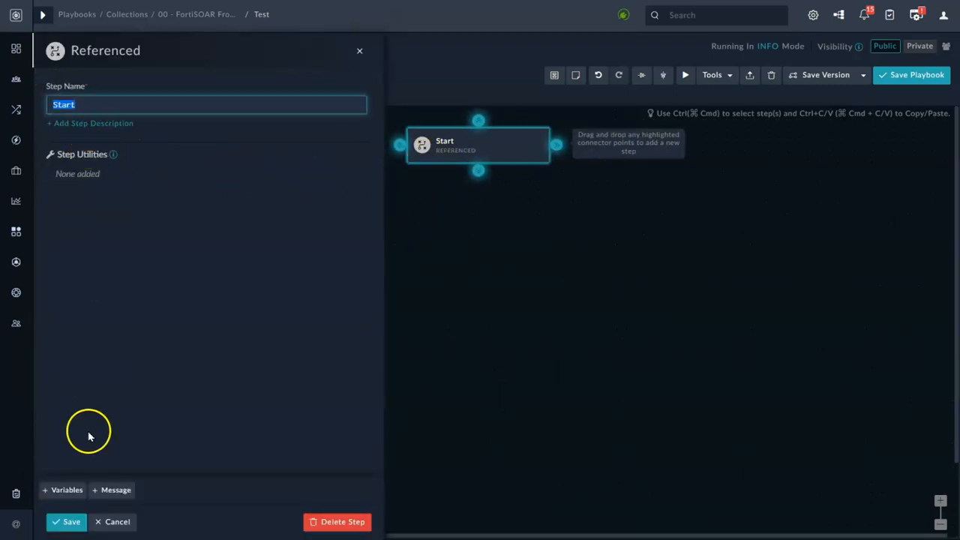
{"action": "left_click", "coordinate": [528, 127]}
{"action": "left_click", "coordinate": [518, 105]}
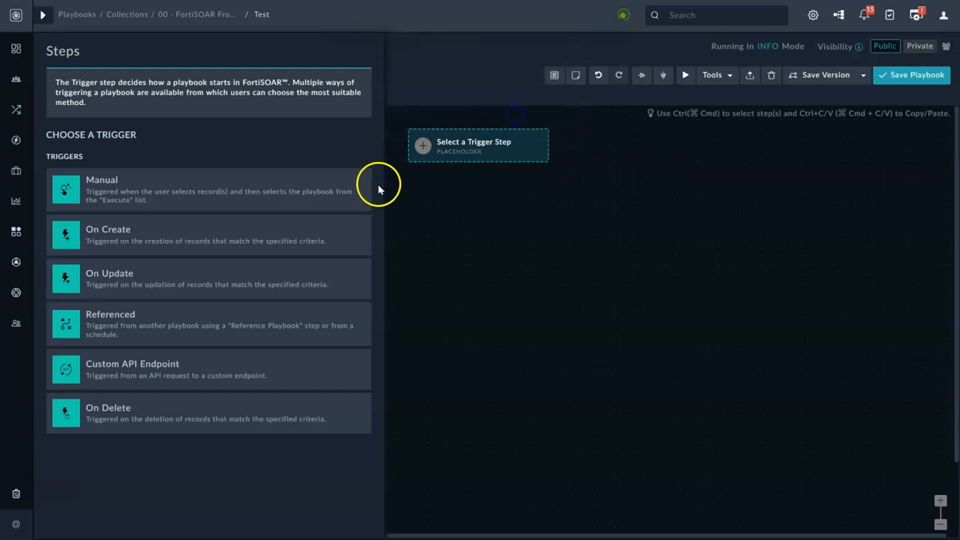
Save an On Create trigger with a resource module as the start step and connect a new placeholder step to it.
{"action": "left_click", "coordinate": [108, 237]}
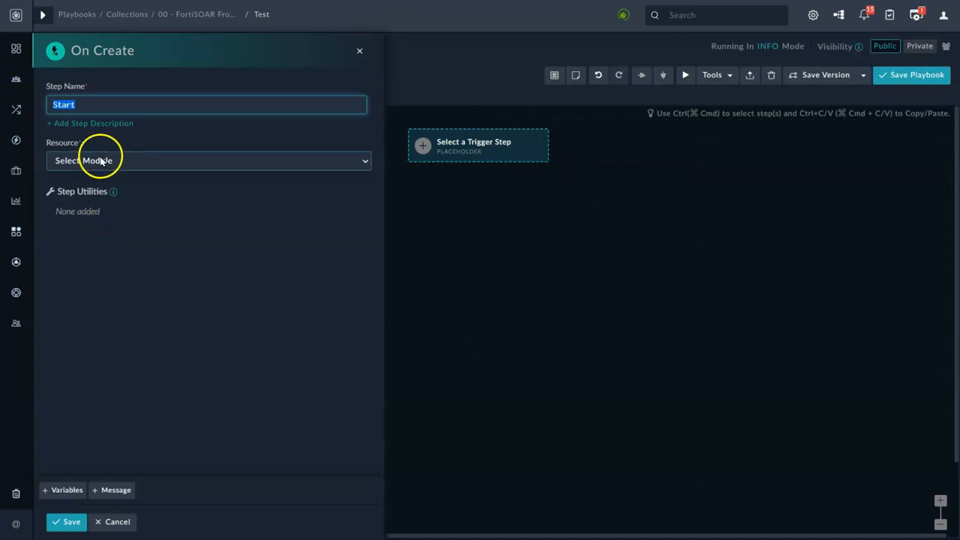
{"action": "left_click", "coordinate": [102, 161]}
{"action": "left_click", "coordinate": [66, 186]}
{"action": "left_click", "coordinate": [72, 521]}
{"action": "left_click_drag", "start_coordinate": [203, 145], "coordinate": [542, 266]}
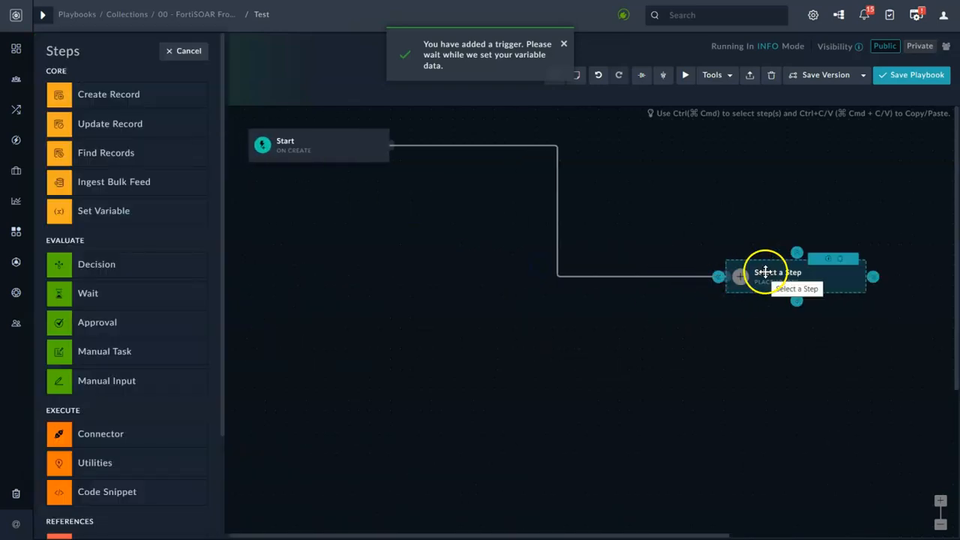
Make the placeholder an Update Record step and choose Alerts as its model.
{"action": "left_click", "coordinate": [121, 124]}
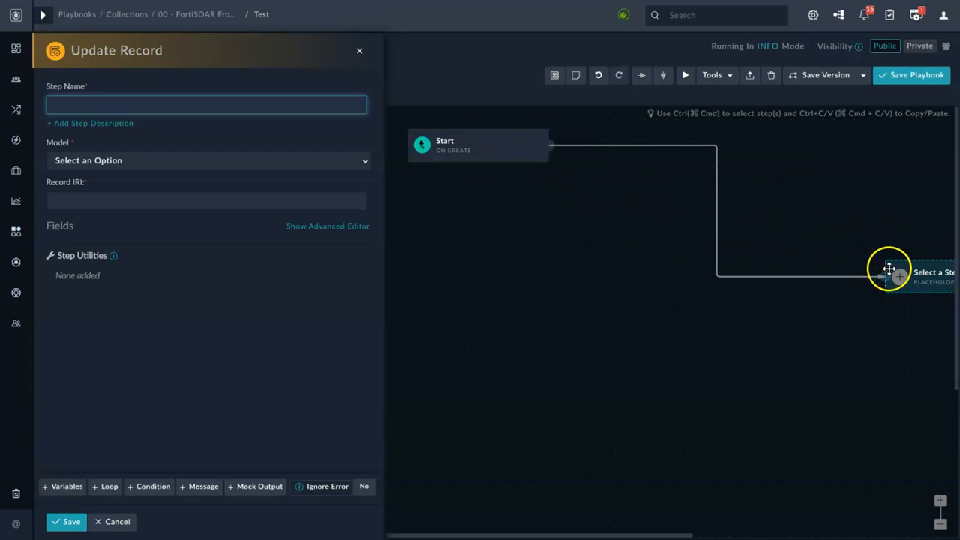
{"action": "left_click", "coordinate": [86, 162]}
{"action": "left_click", "coordinate": [82, 202]}
{"action": "left_click", "coordinate": [105, 215]}
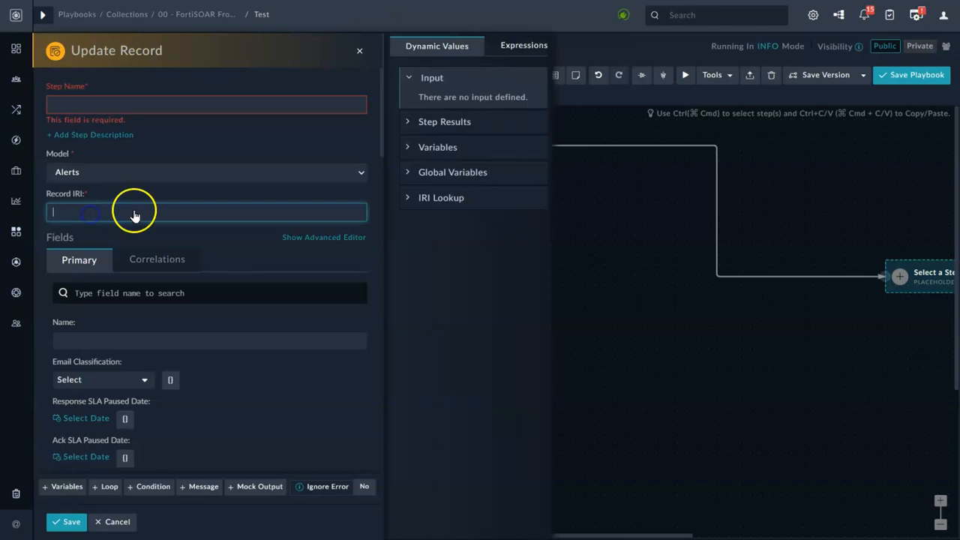
{"action": "left_click", "coordinate": [429, 104]}
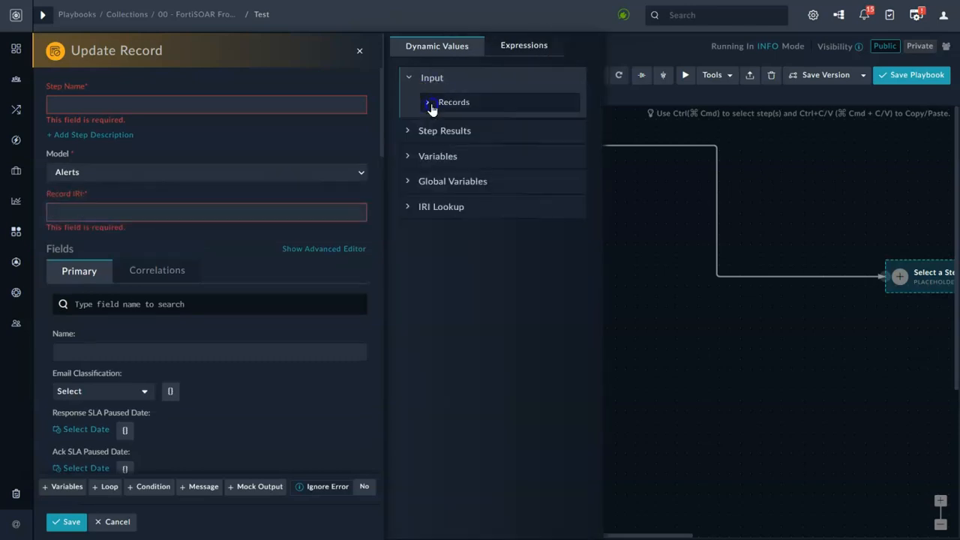
{"action": "left_click", "coordinate": [431, 109]}
{"action": "left_click", "coordinate": [476, 154]}
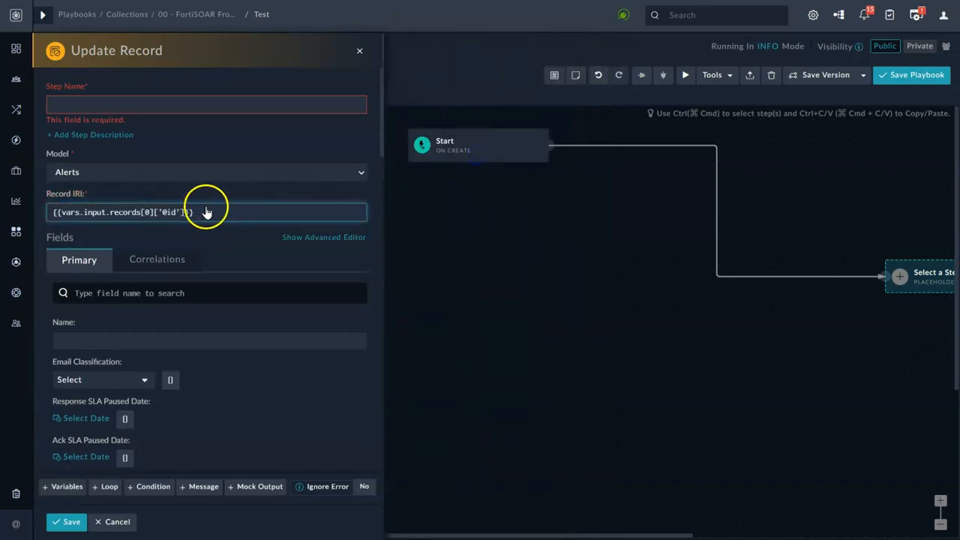
{"action": "left_click", "coordinate": [138, 107]}
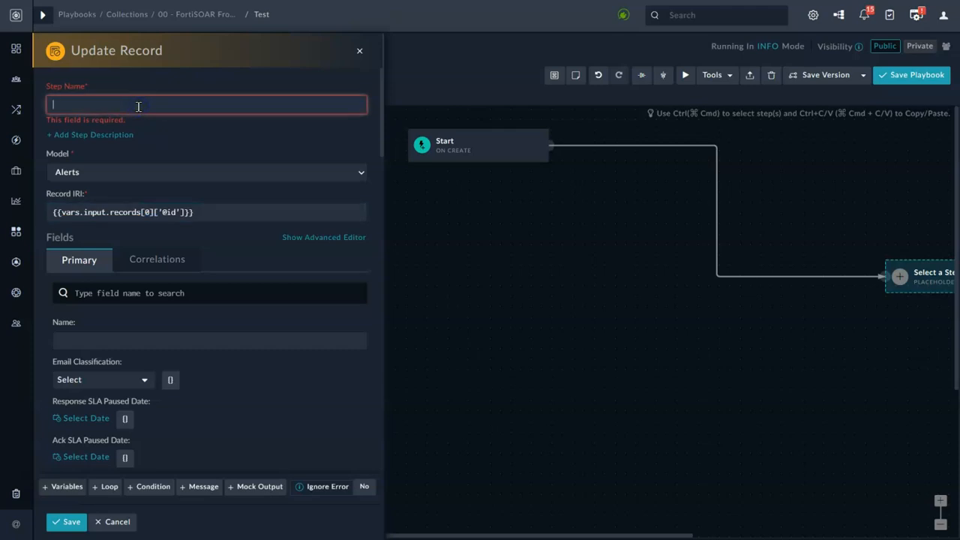
{"action": "type", "text": "Update"}
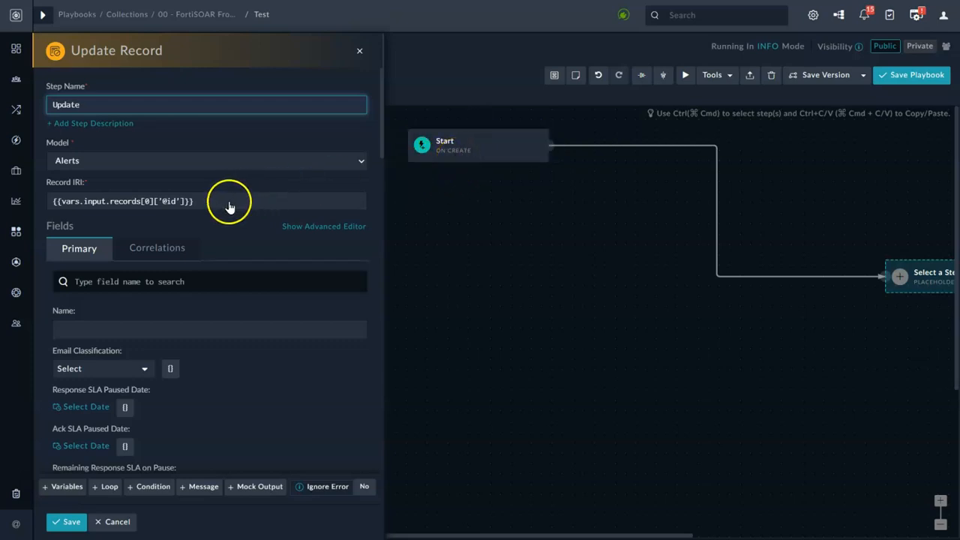
Look through the alert fields that the Update step can change, and close it without saving.
{"action": "left_click", "coordinate": [122, 285]}
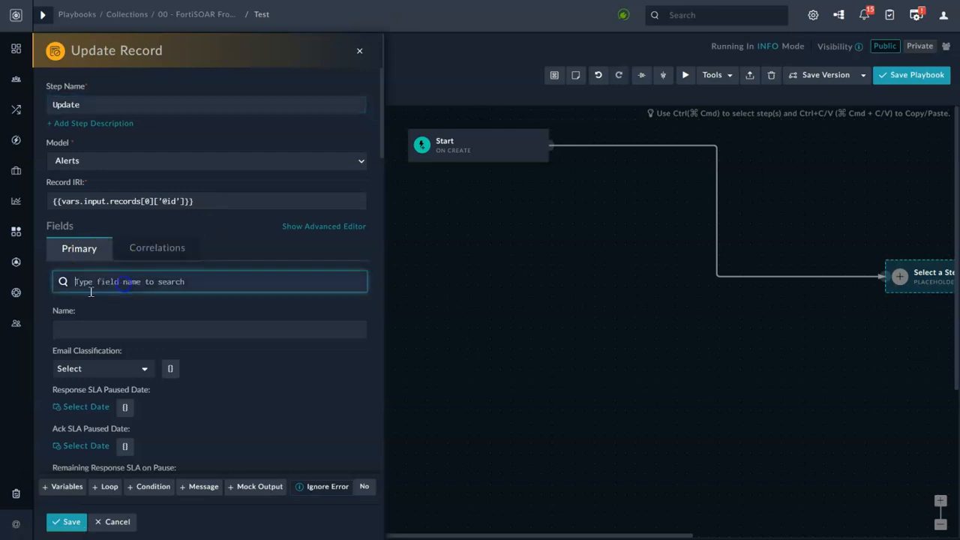
{"action": "scroll", "coordinate": [124, 326], "scroll_direction": "down", "scroll_amount": 2}
{"action": "scroll", "coordinate": [124, 321], "scroll_direction": "up", "scroll_amount": 1}
{"action": "scroll", "coordinate": [124, 322], "scroll_direction": "down", "scroll_amount": 10}
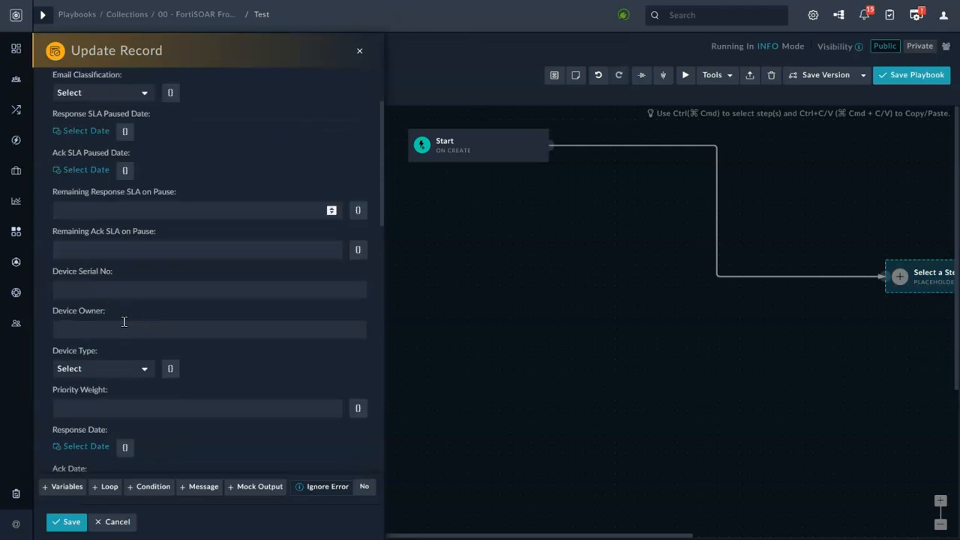
{"action": "scroll", "coordinate": [127, 325], "scroll_direction": "down", "scroll_amount": 1}
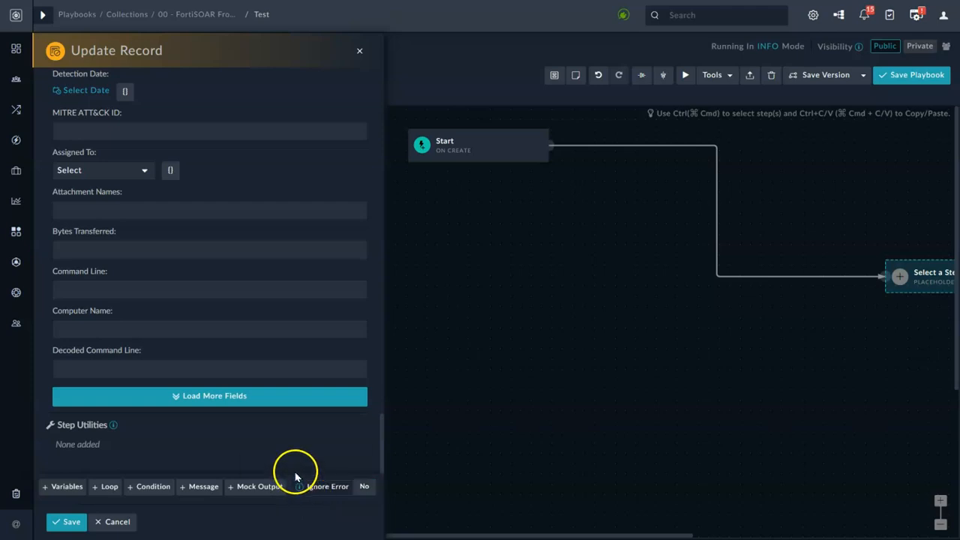
{"action": "left_click", "coordinate": [117, 521]}
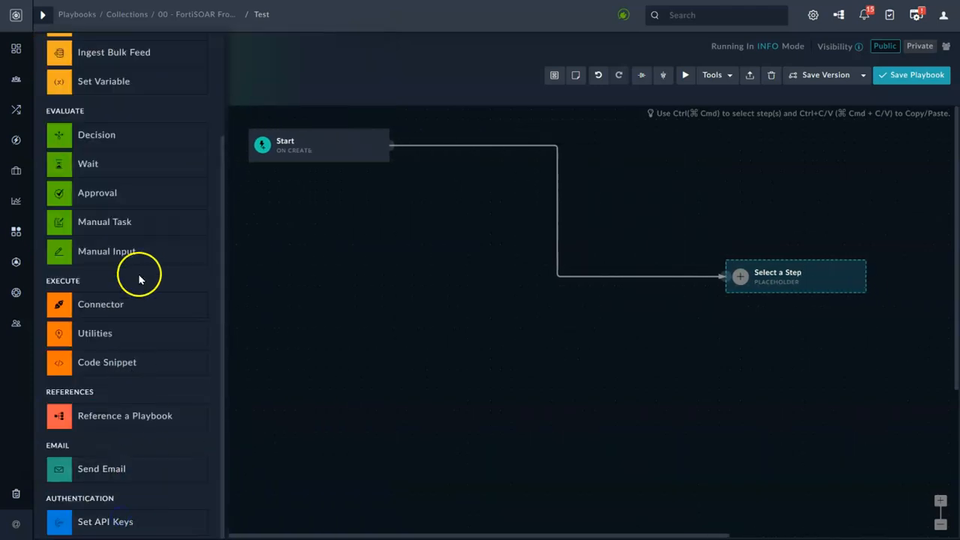
Start a Find Records step on the Alerts module and review its search query, step utilities and Record Limit.
{"action": "scroll", "coordinate": [134, 259], "scroll_direction": "up", "scroll_amount": 4}
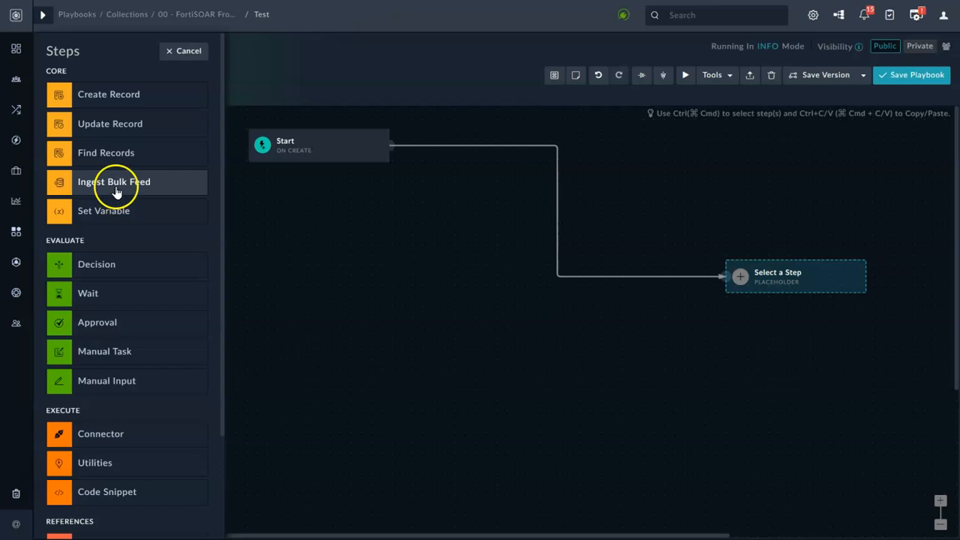
{"action": "left_click", "coordinate": [117, 158]}
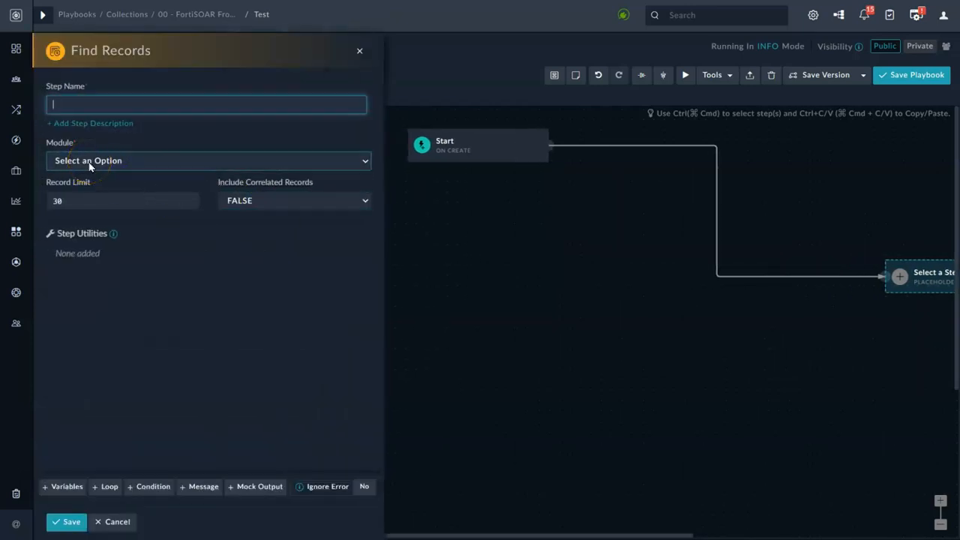
{"action": "left_click", "coordinate": [90, 166]}
{"action": "left_click", "coordinate": [81, 199]}
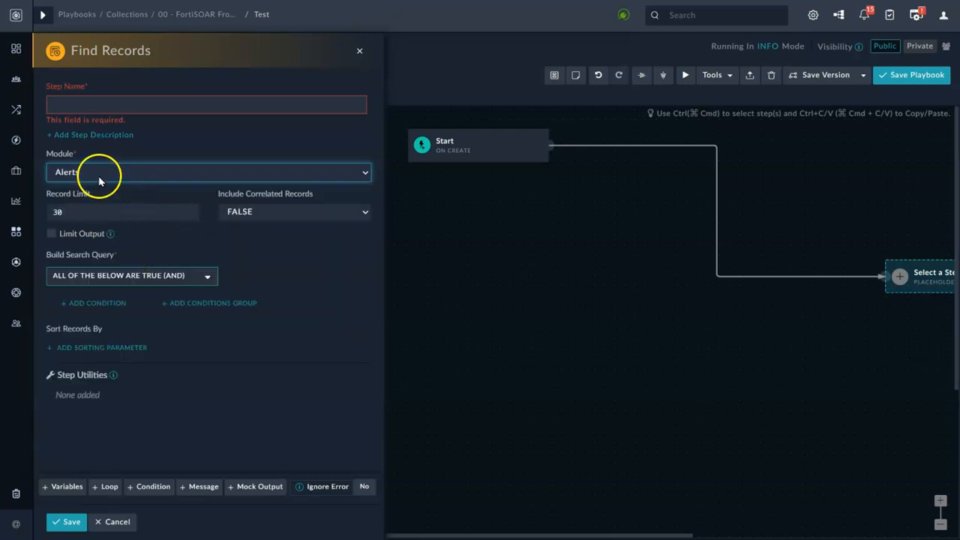
{"action": "right_click", "coordinate": [99, 280]}
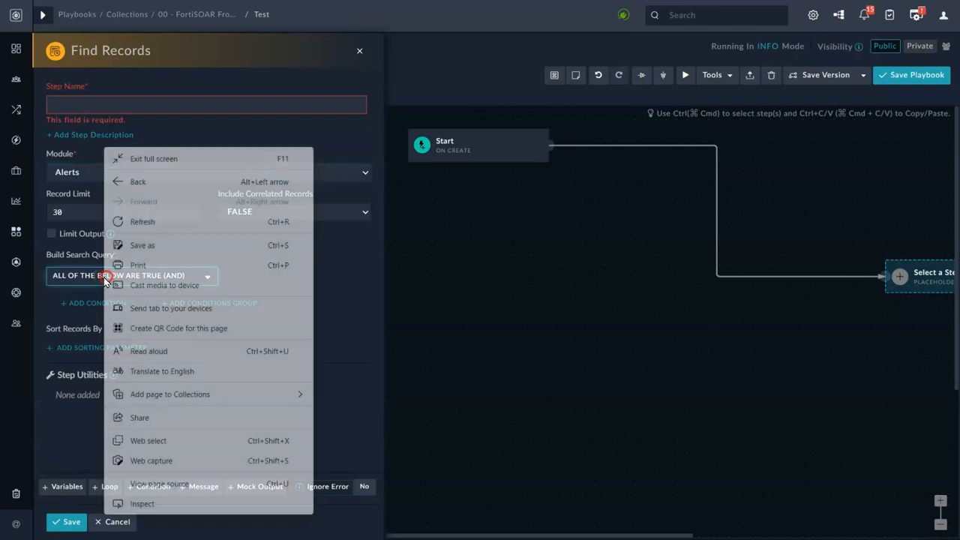
{"action": "left_click", "coordinate": [78, 295]}
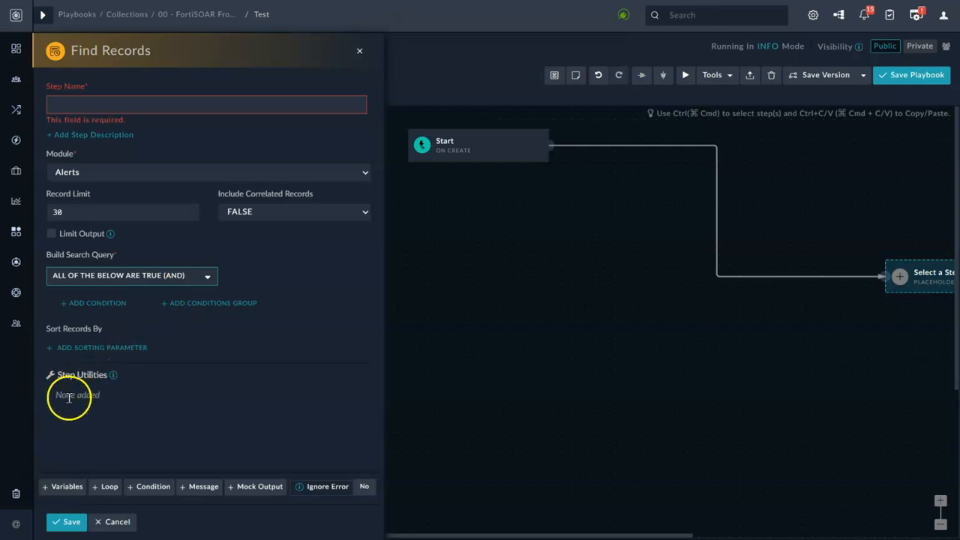
{"action": "mouse_move", "coordinate": [301, 495]}
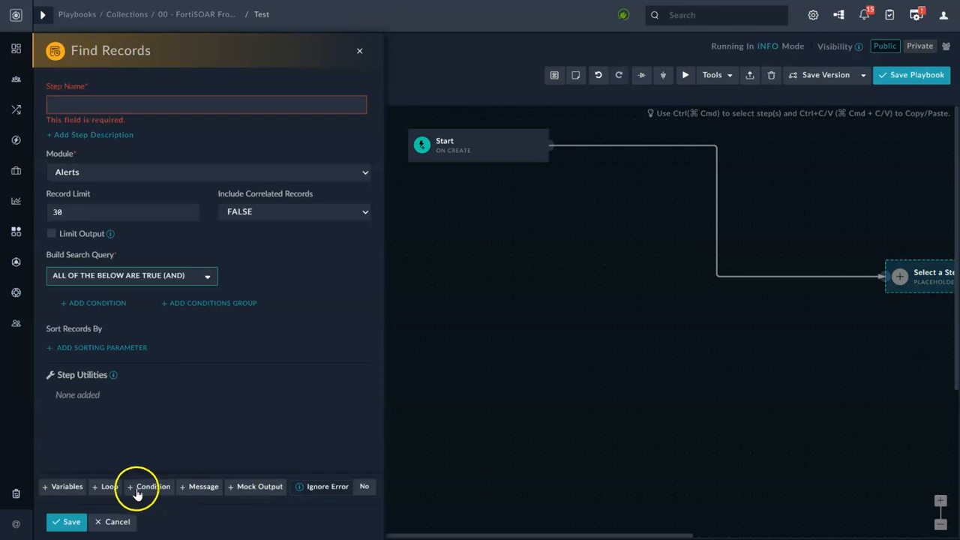
{"action": "left_click_drag", "start_coordinate": [69, 213], "coordinate": [38, 209]}
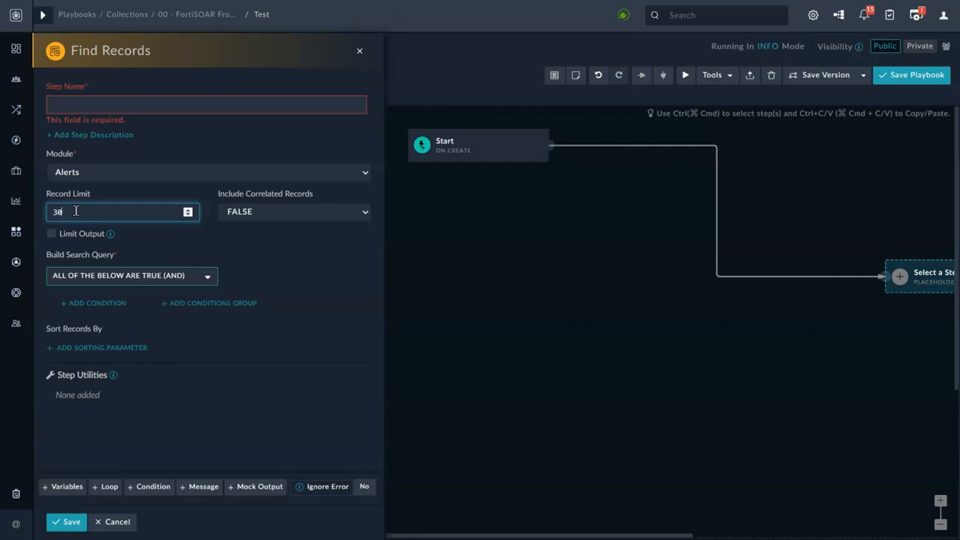
Add a search condition for Ack Date Before a Custom time of 10 Mins From now.
{"action": "left_click", "coordinate": [116, 303]}
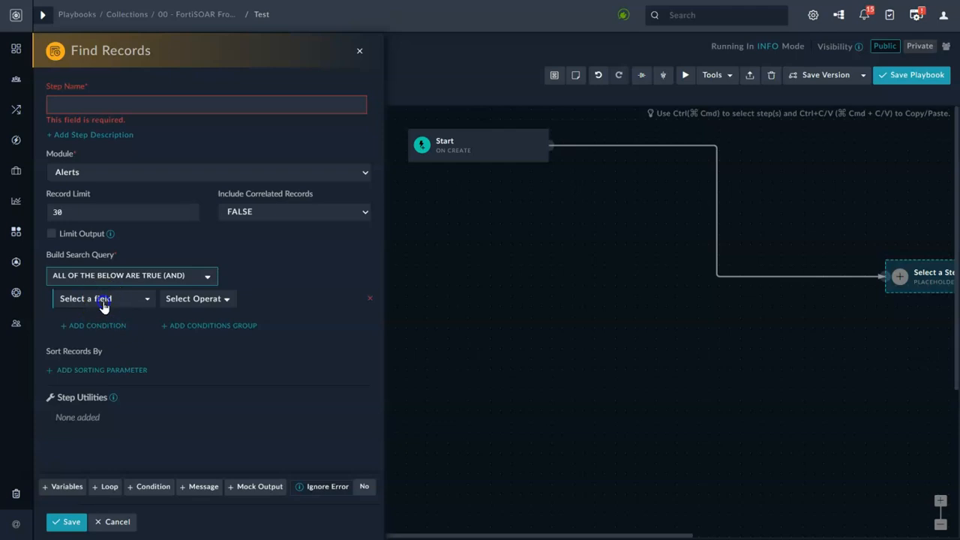
{"action": "left_click", "coordinate": [103, 307]}
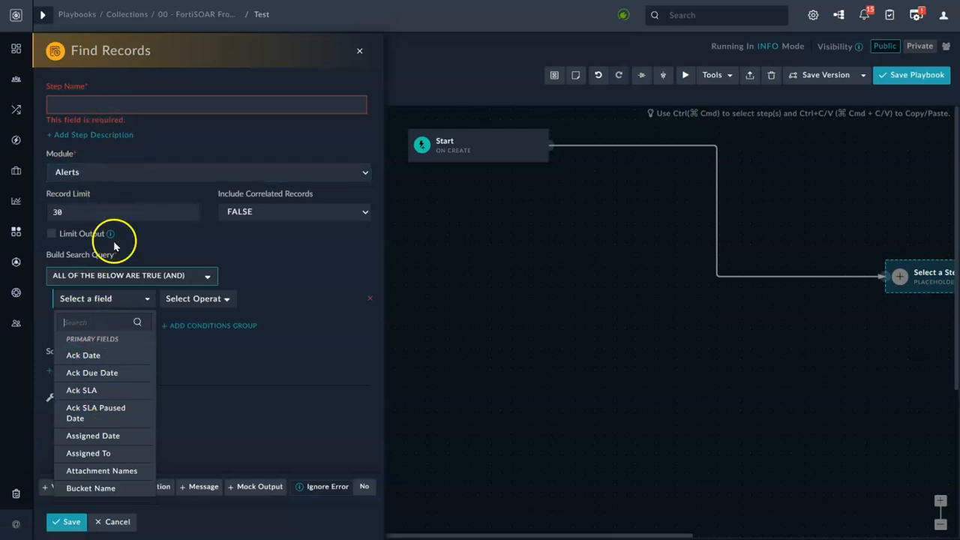
{"action": "left_click", "coordinate": [98, 355]}
{"action": "left_click", "coordinate": [216, 300]}
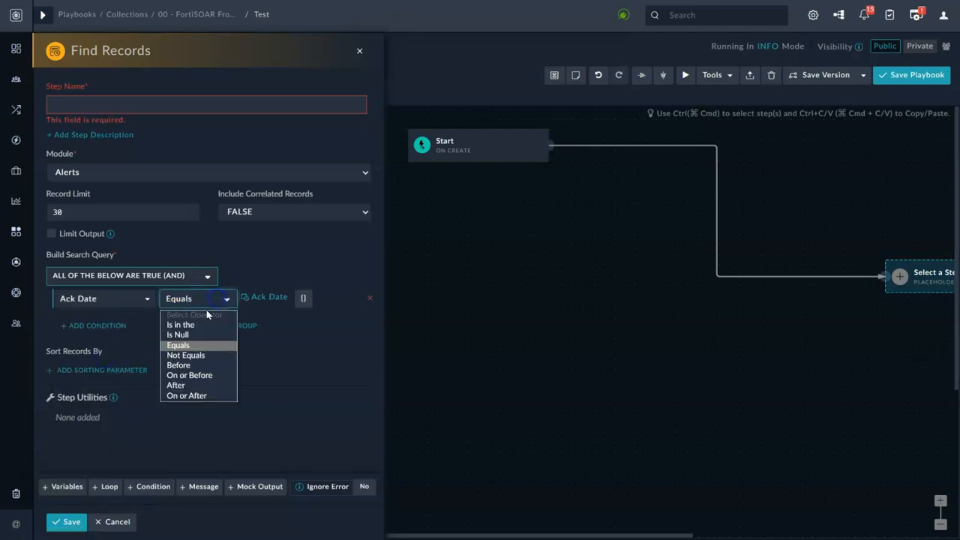
{"action": "left_click", "coordinate": [193, 366]}
{"action": "left_click", "coordinate": [255, 303]}
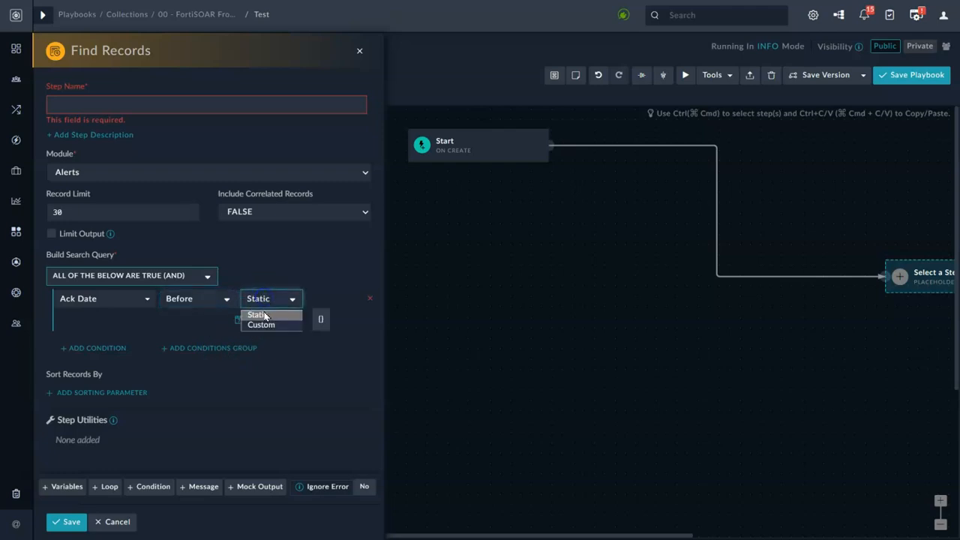
{"action": "left_click", "coordinate": [266, 326]}
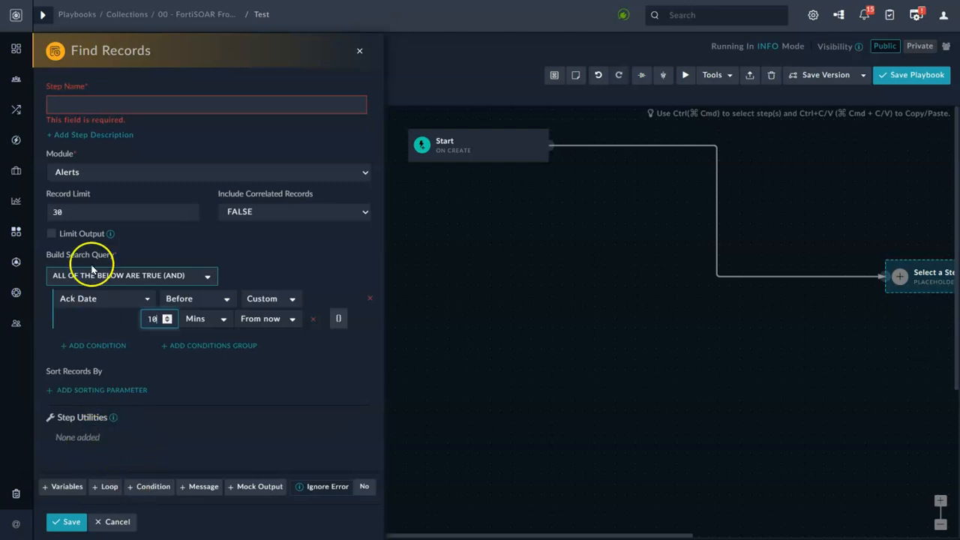
Examine the Record Limit and the Include Correlated Records options, and close the Find Records step without saving.
{"action": "left_click_drag", "start_coordinate": [77, 214], "coordinate": [47, 212]}
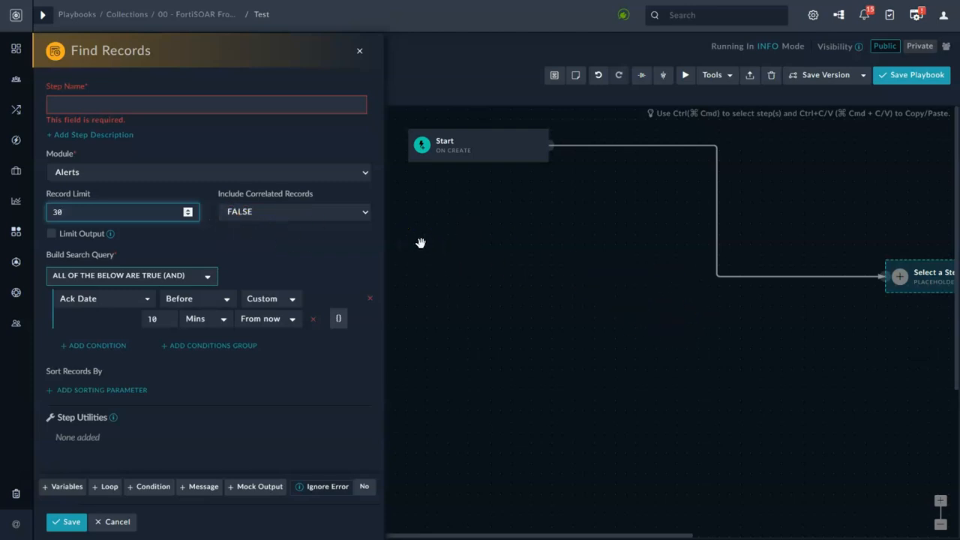
{"action": "left_click", "coordinate": [266, 215]}
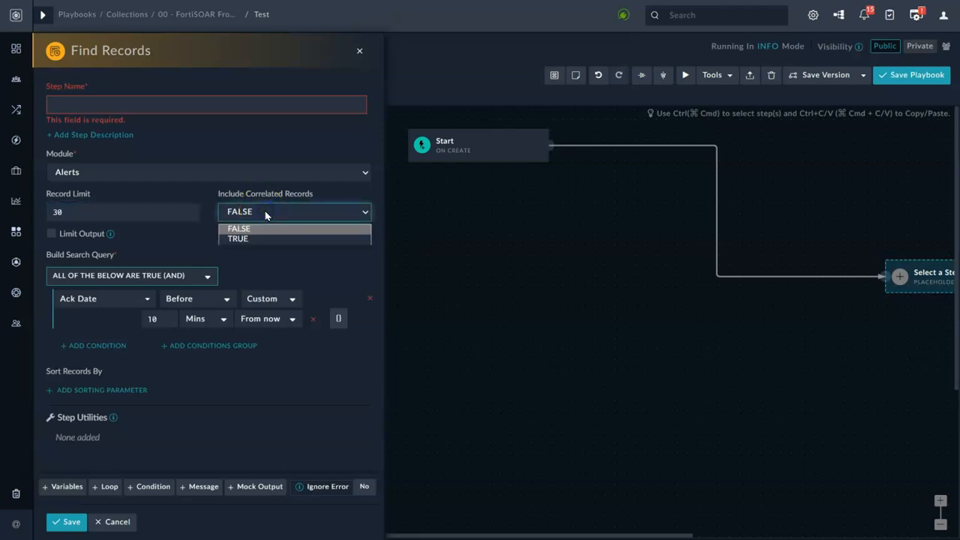
{"action": "left_click", "coordinate": [266, 215]}
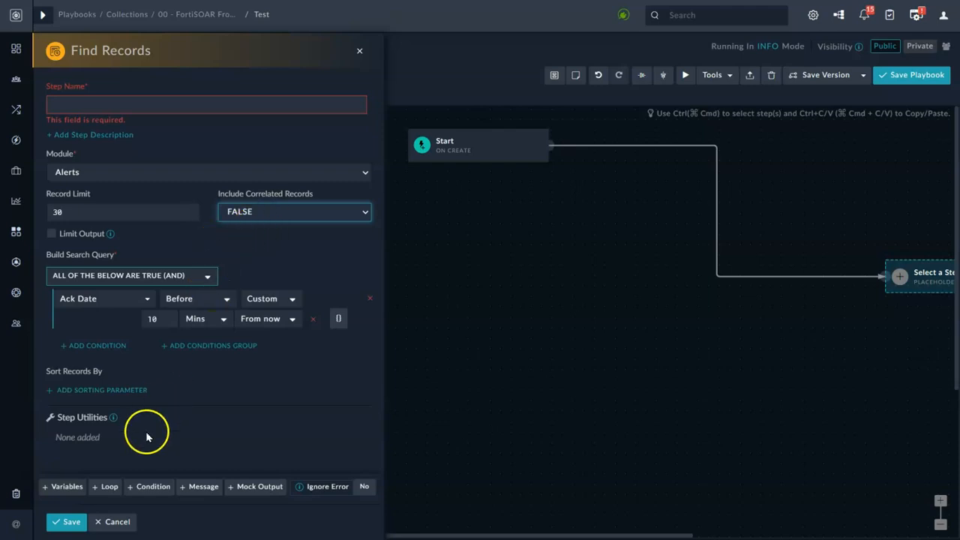
{"action": "left_click", "coordinate": [118, 523]}
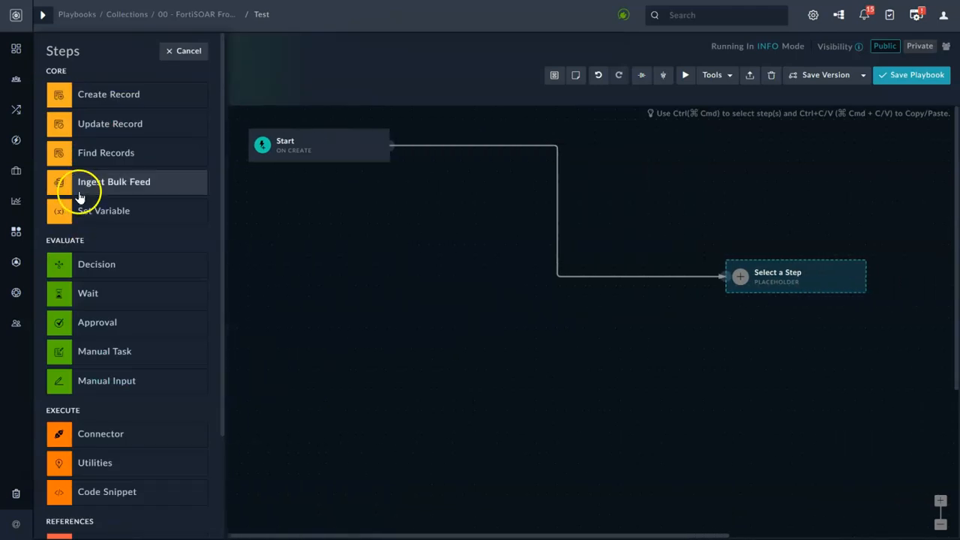
Start an Ingest Bulk Feed step with the Alerts model and review its fields and bulk loop settings.
{"action": "left_click", "coordinate": [120, 185]}
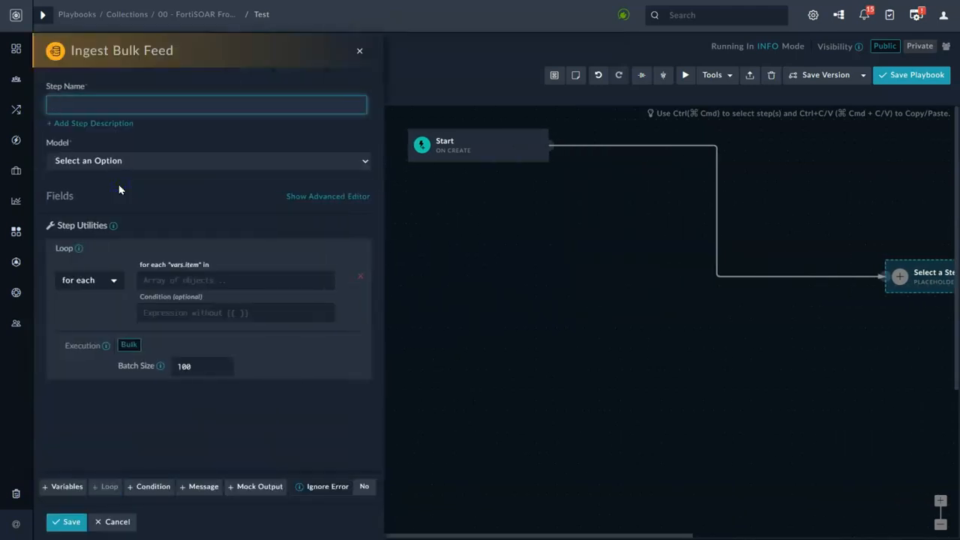
{"action": "left_click", "coordinate": [137, 117]}
{"action": "left_click", "coordinate": [95, 162]}
{"action": "left_click", "coordinate": [86, 199]}
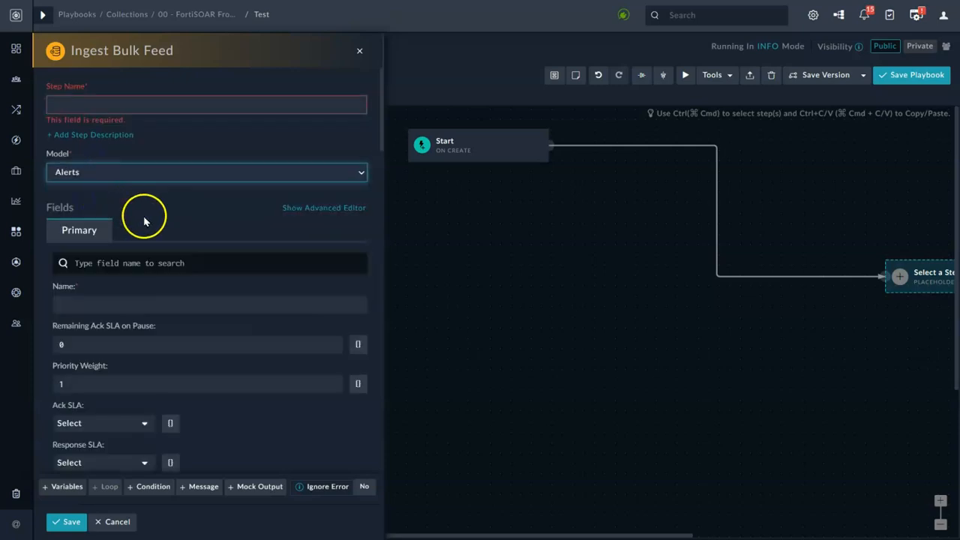
{"action": "scroll", "coordinate": [197, 270], "scroll_direction": "down", "scroll_amount": 20}
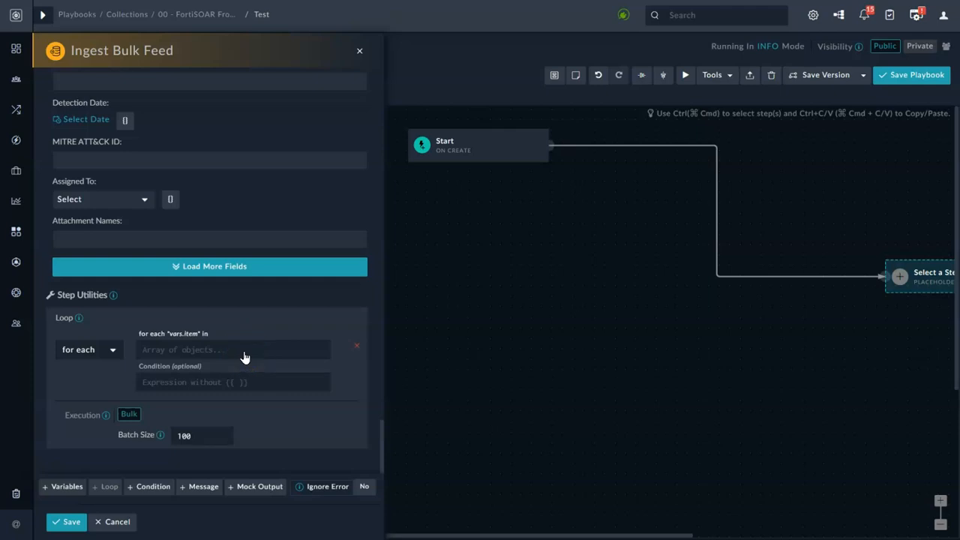
Close the Ingest Bulk Feed step without saving and review the connection between the Start step and the placeholder.
{"action": "left_click", "coordinate": [118, 523]}
{"action": "scroll", "coordinate": [126, 247], "scroll_direction": "up", "scroll_amount": 3}
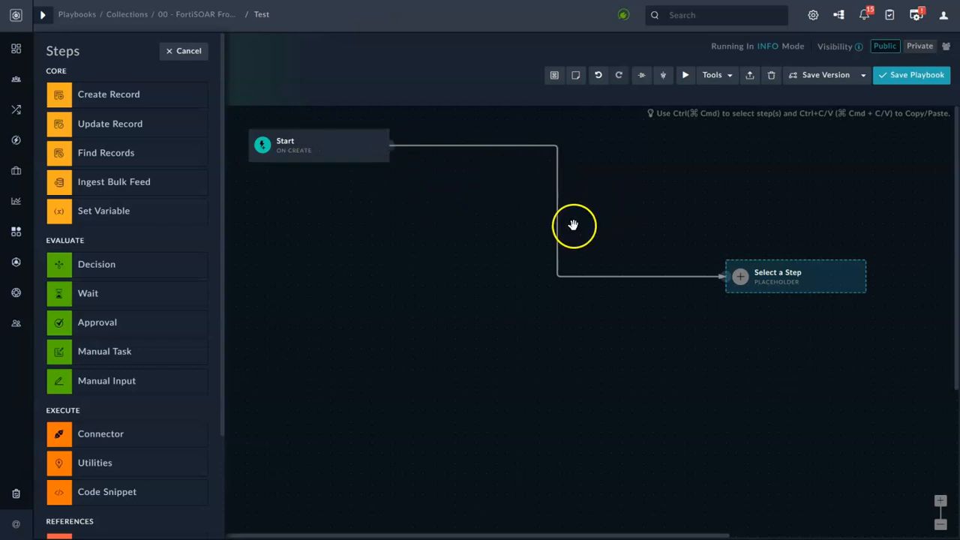
{"action": "mouse_move", "coordinate": [293, 160]}
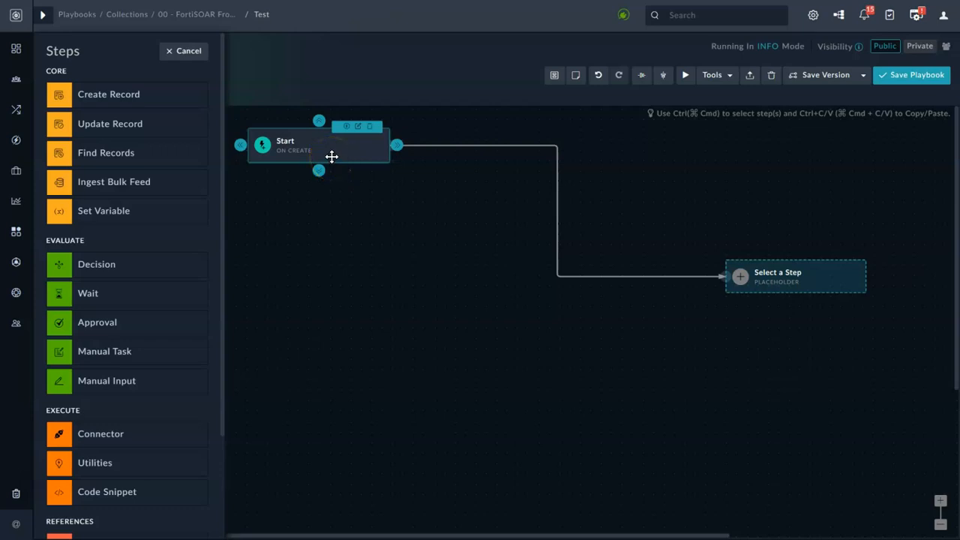
{"action": "mouse_move", "coordinate": [799, 279]}
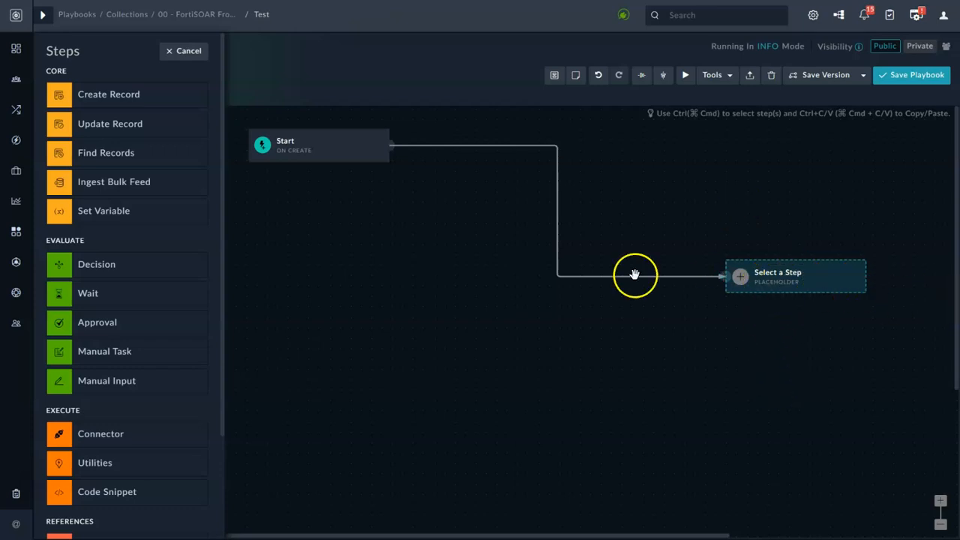
Try a Set Variable step named Config with one blank variable row, and close it without saving.
{"action": "left_click", "coordinate": [114, 213]}
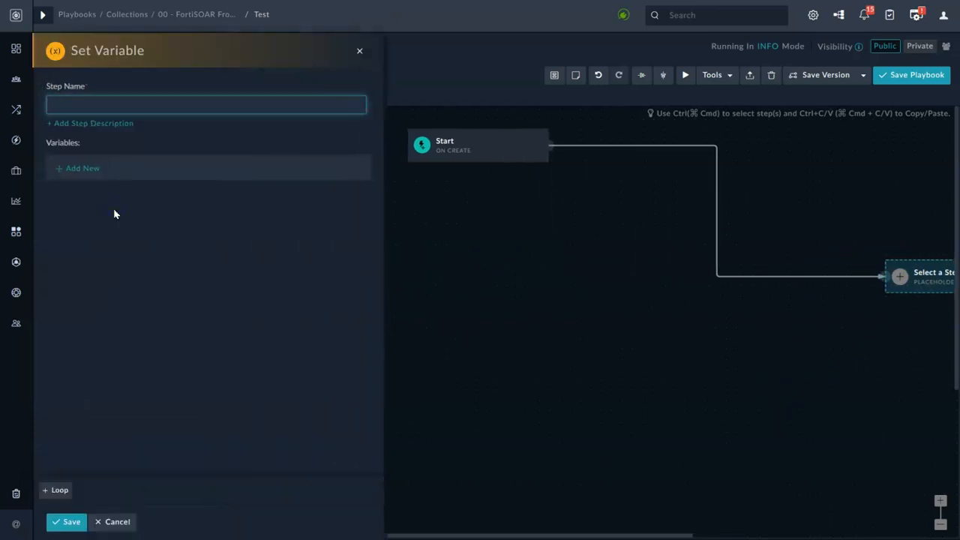
{"action": "left_click", "coordinate": [78, 104]}
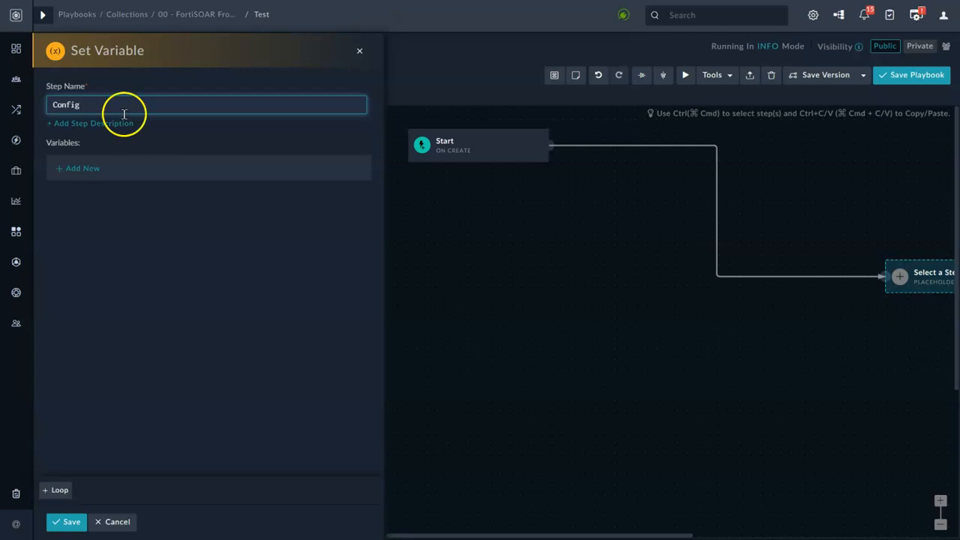
{"action": "left_click", "coordinate": [75, 168]}
{"action": "left_click", "coordinate": [95, 173]}
{"action": "left_click", "coordinate": [159, 177]}
{"action": "left_click", "coordinate": [170, 178]}
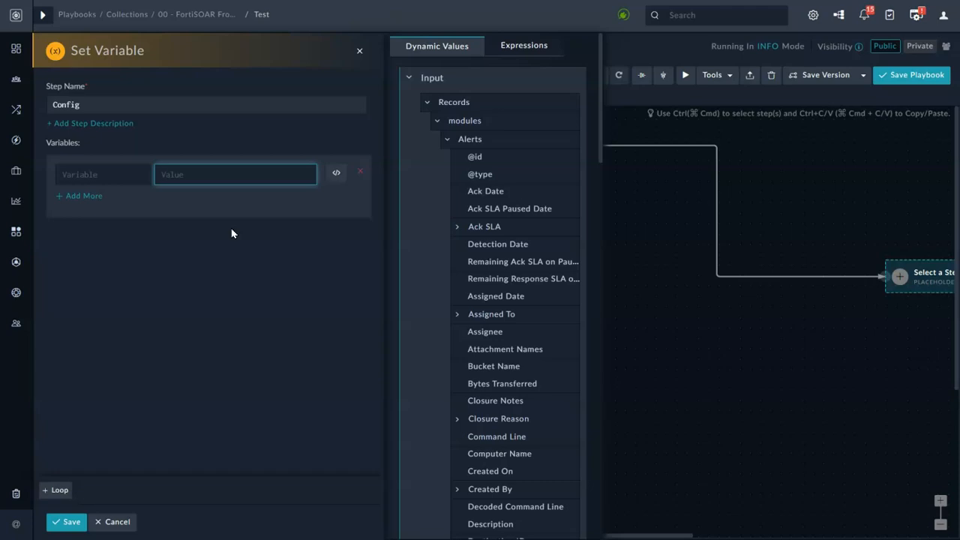
{"action": "left_click", "coordinate": [112, 522]}
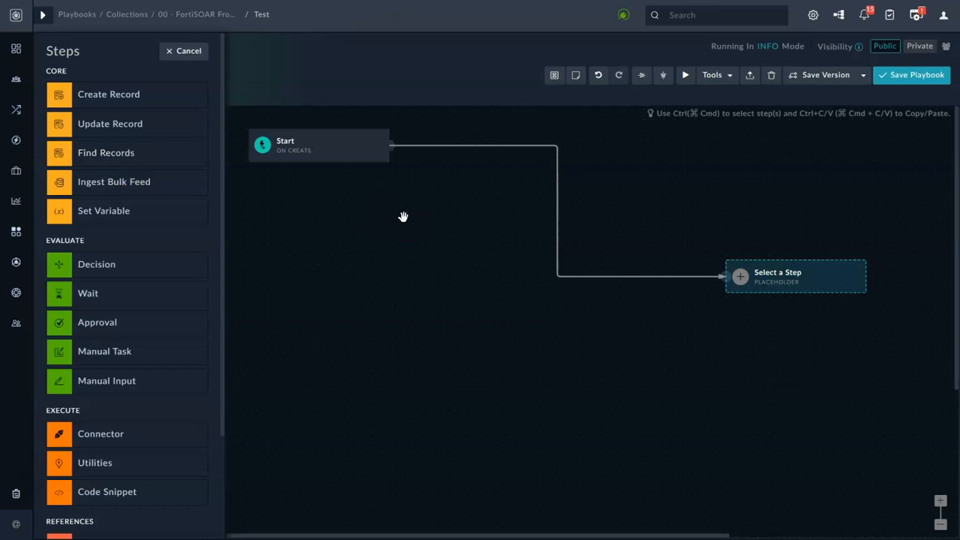
Review the Evaluate, Execute and References step types available for the placeholder.
{"action": "left_click", "coordinate": [288, 247]}
{"action": "scroll", "coordinate": [165, 278], "scroll_direction": "down", "scroll_amount": 2}
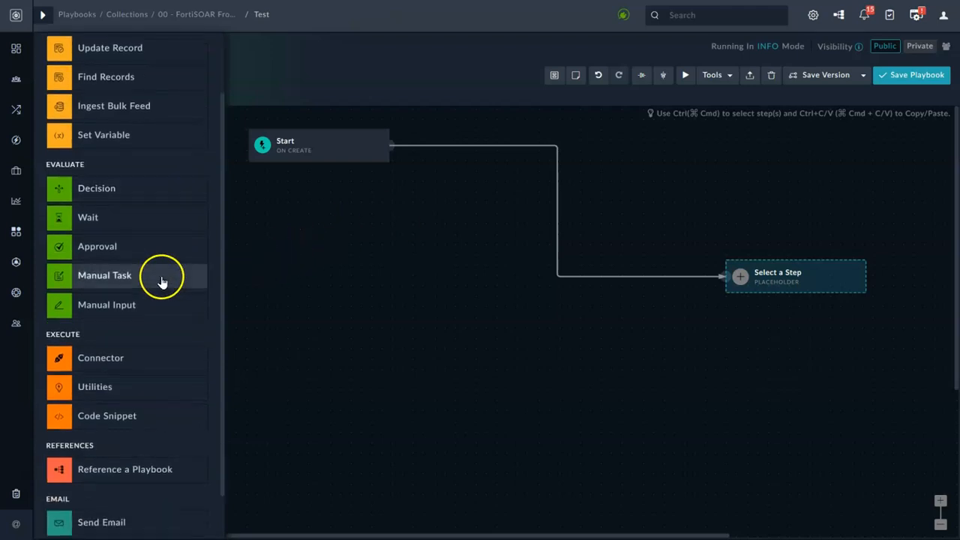